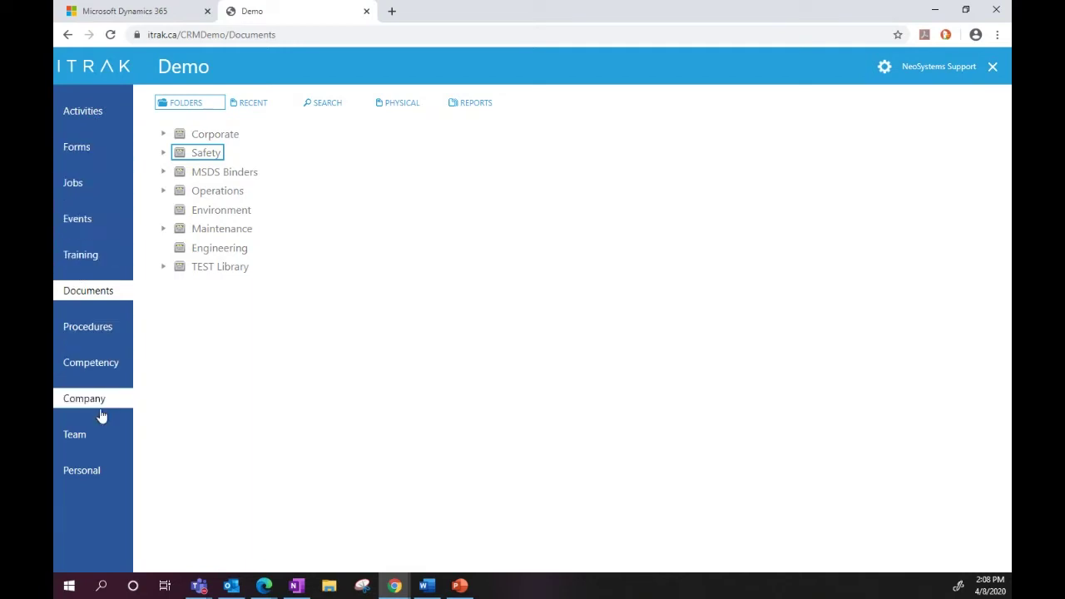
Expand the Corporate library folder in ITRAK, then return to the Dynamics 365 Operation Settings page.
left_click(164, 136)
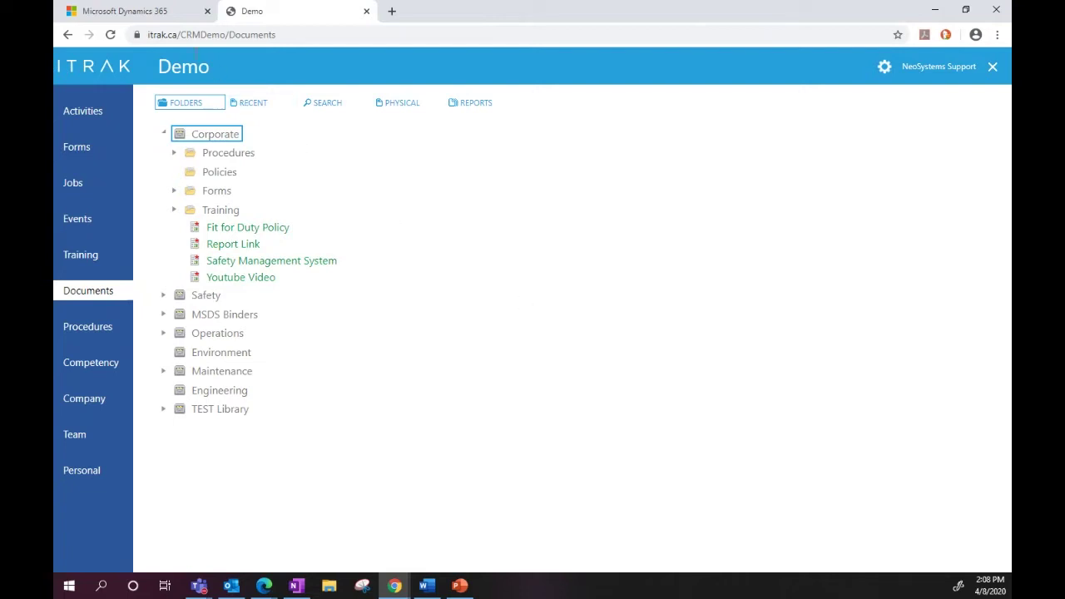
left_click(158, 15)
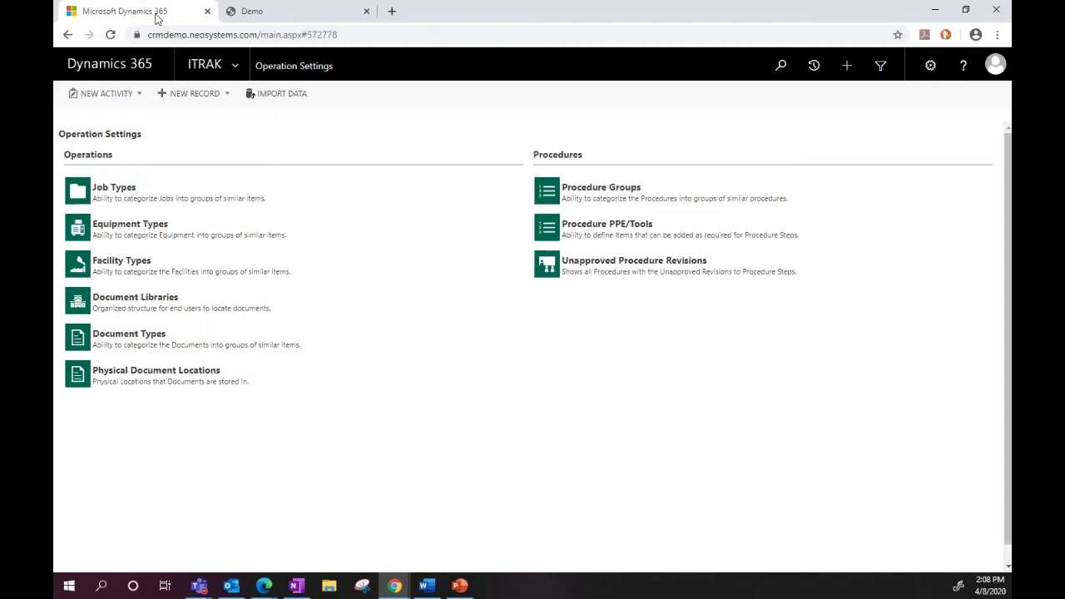
From the ITRAK menu, view Document Items, then go to Operation Settings.
left_click(237, 65)
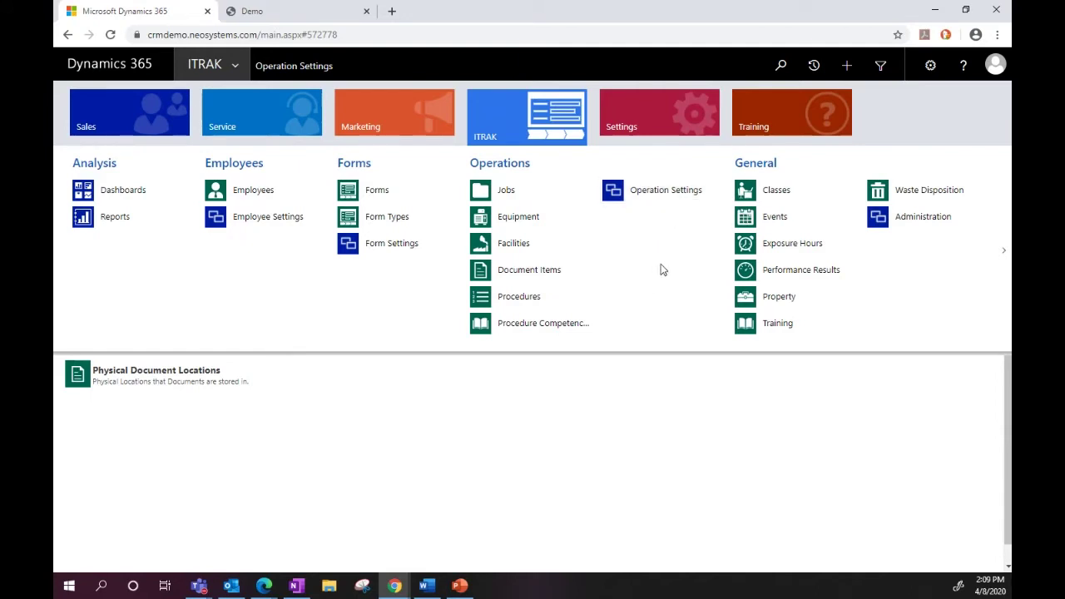
left_click(539, 273)
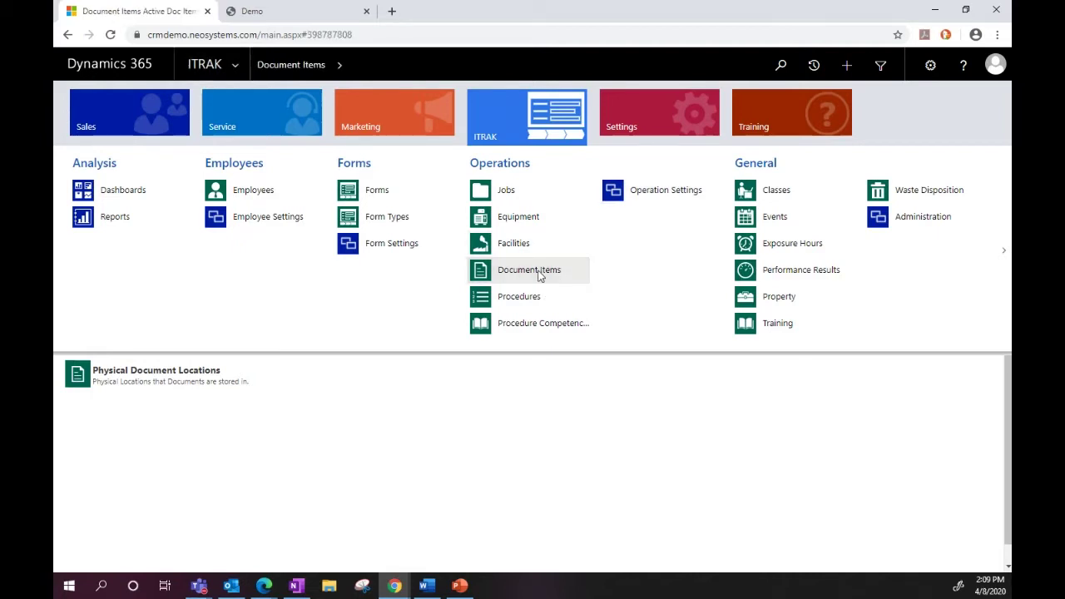
left_click(235, 66)
left_click(656, 199)
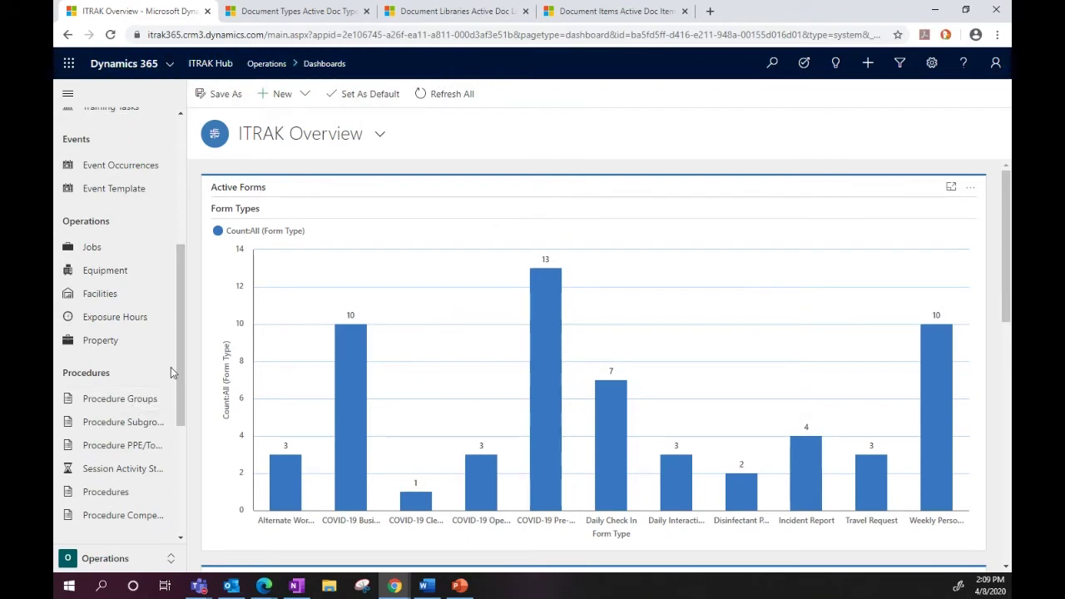
Switch the working area to Forms and back to Operations, then open Document Types.
left_click_drag(178, 359, 178, 463)
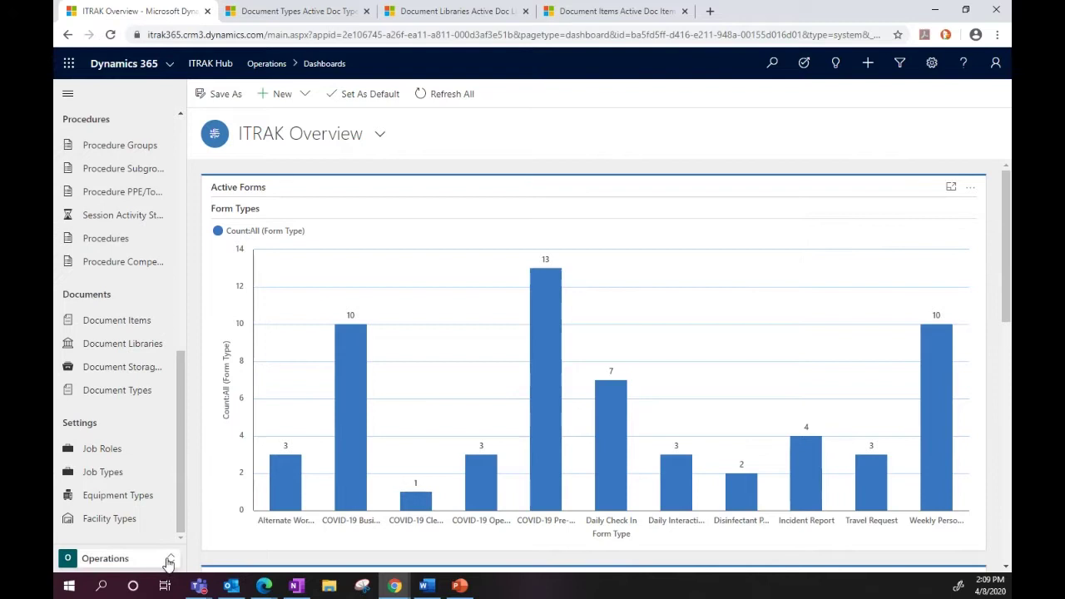
left_click(168, 561)
left_click(136, 473)
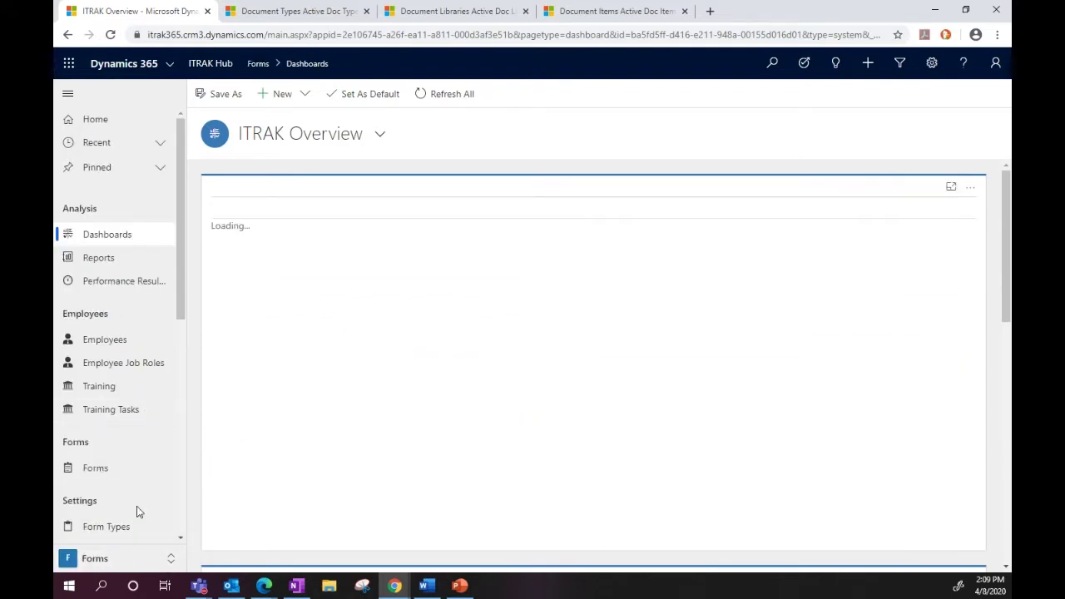
scroll(186, 349, "down", 2)
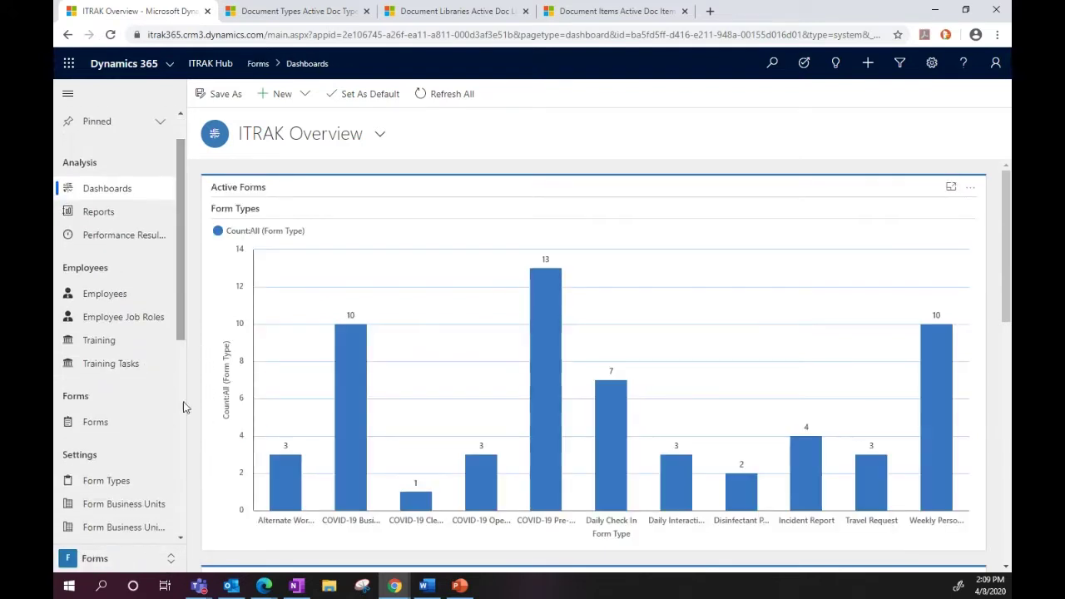
left_click(173, 561)
left_click(143, 511)
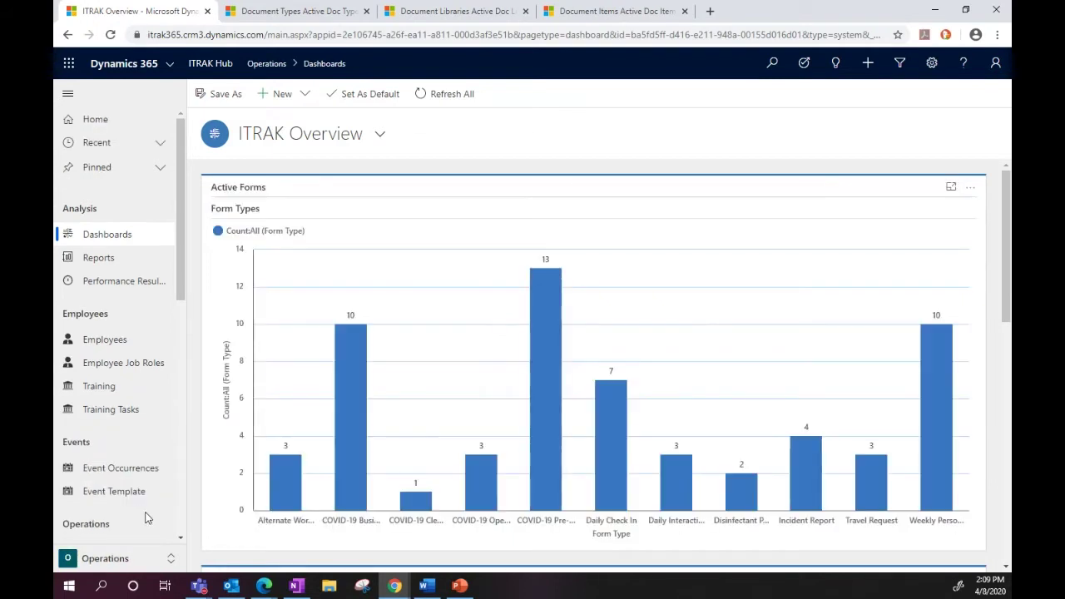
left_click_drag(181, 291, 182, 523)
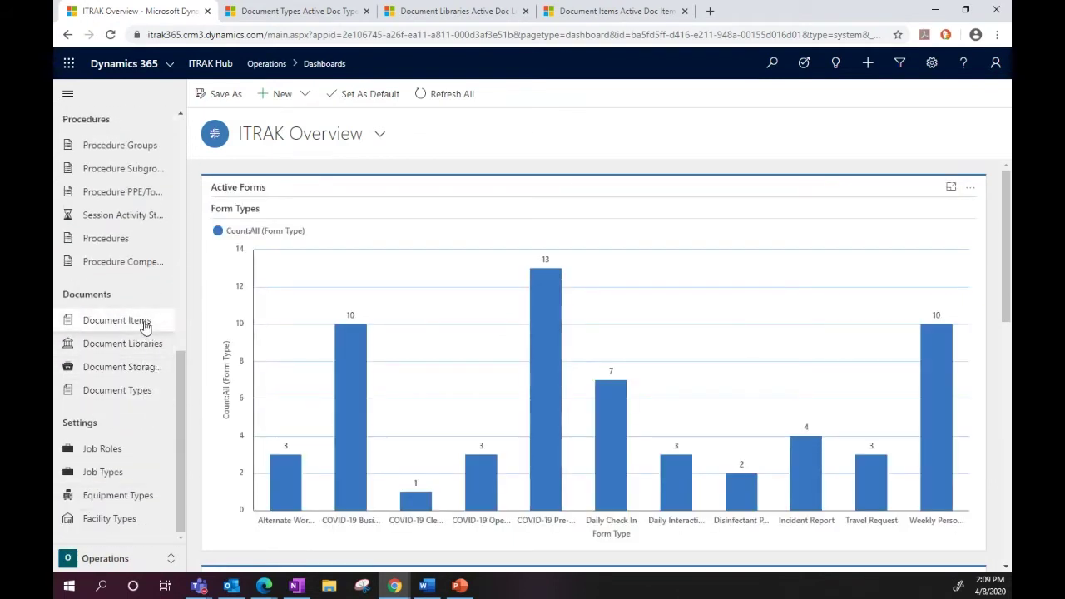
left_click(135, 401)
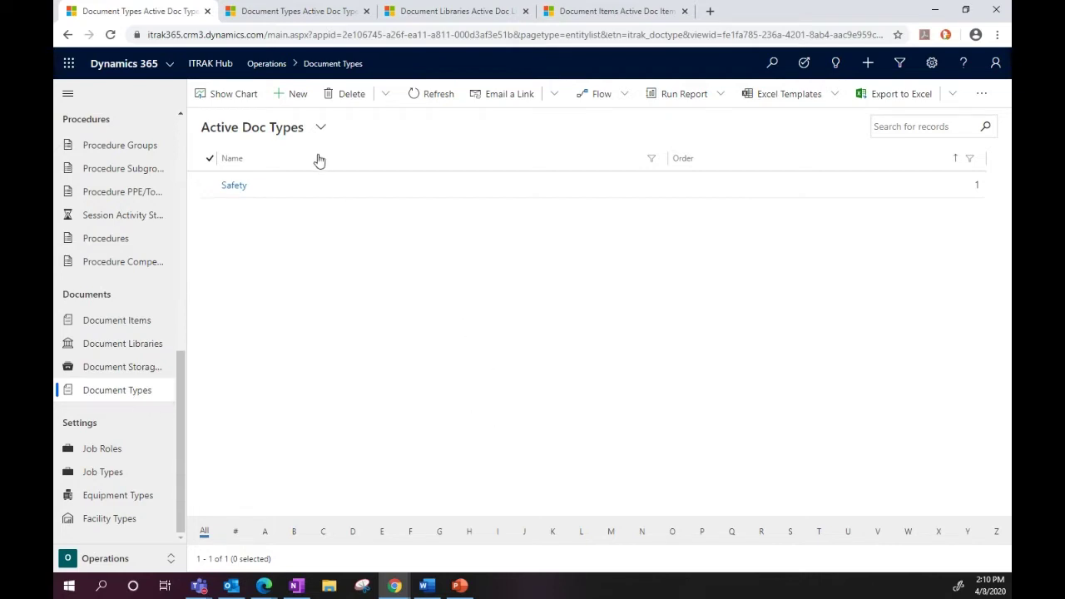
Create a 'Corporate' document type with Acknowledgement Required left off, and save it.
left_click(293, 93)
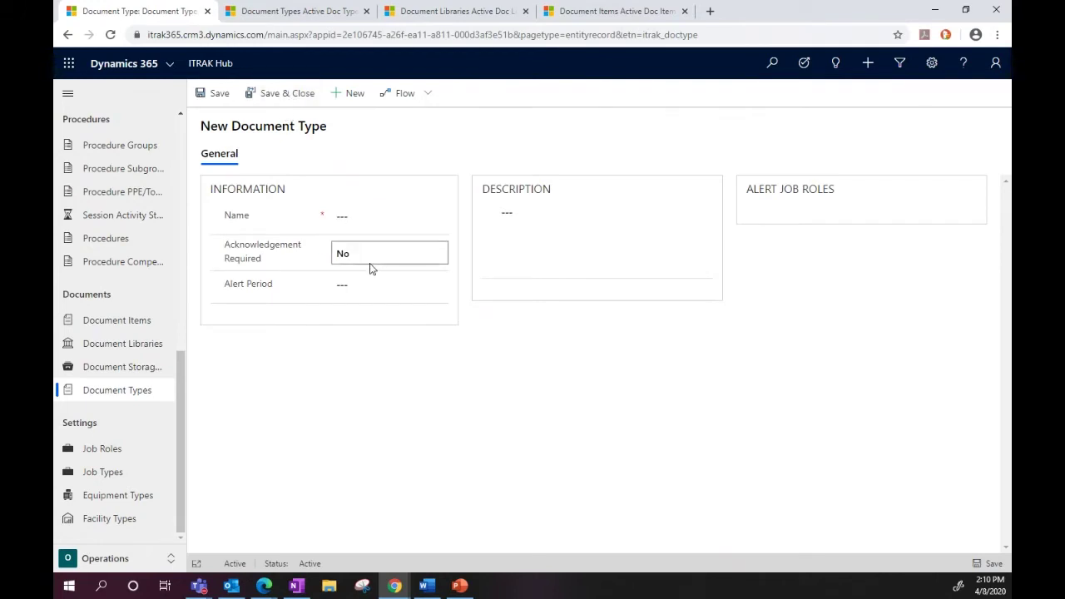
left_click(353, 218)
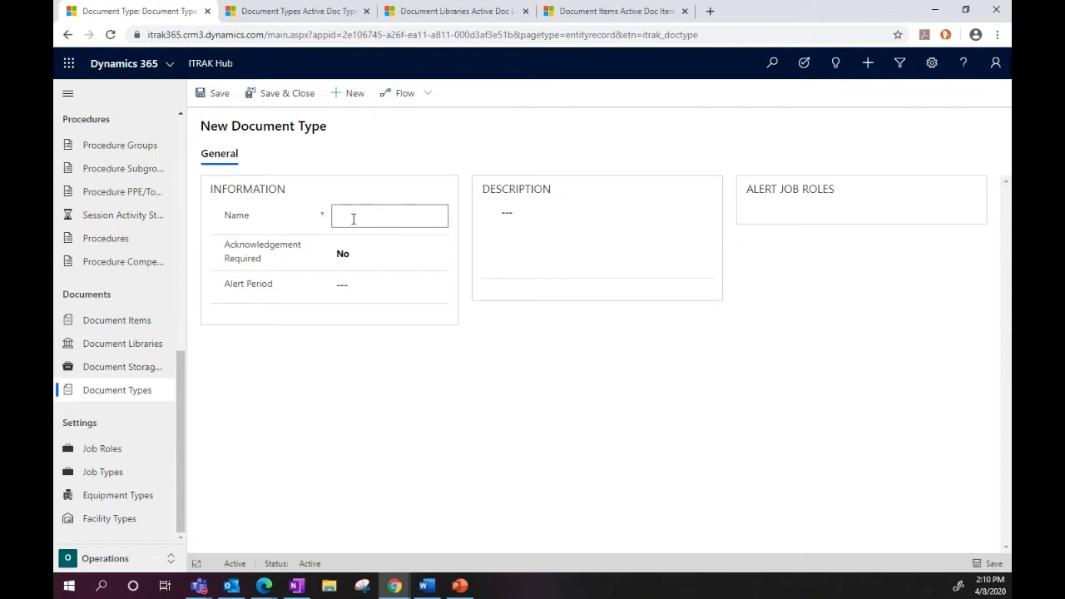
type("Corporate")
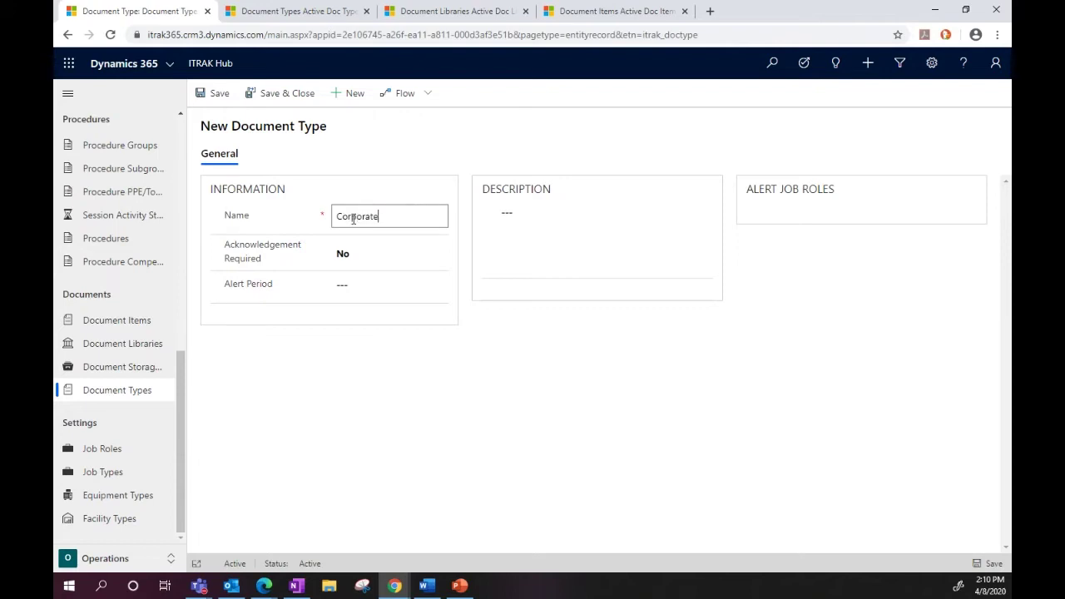
left_click(381, 263)
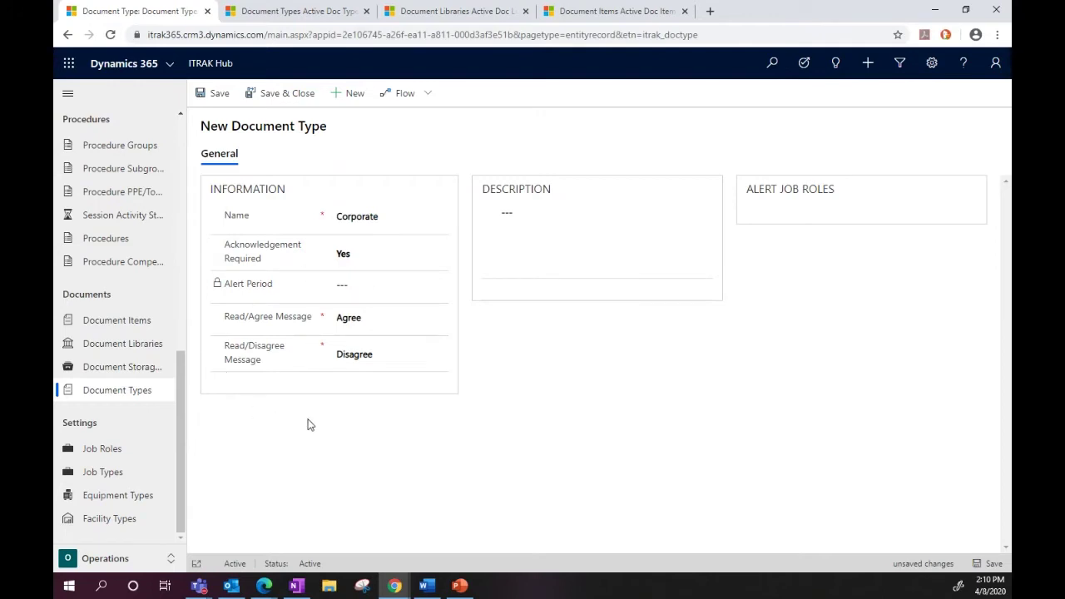
left_click(362, 263)
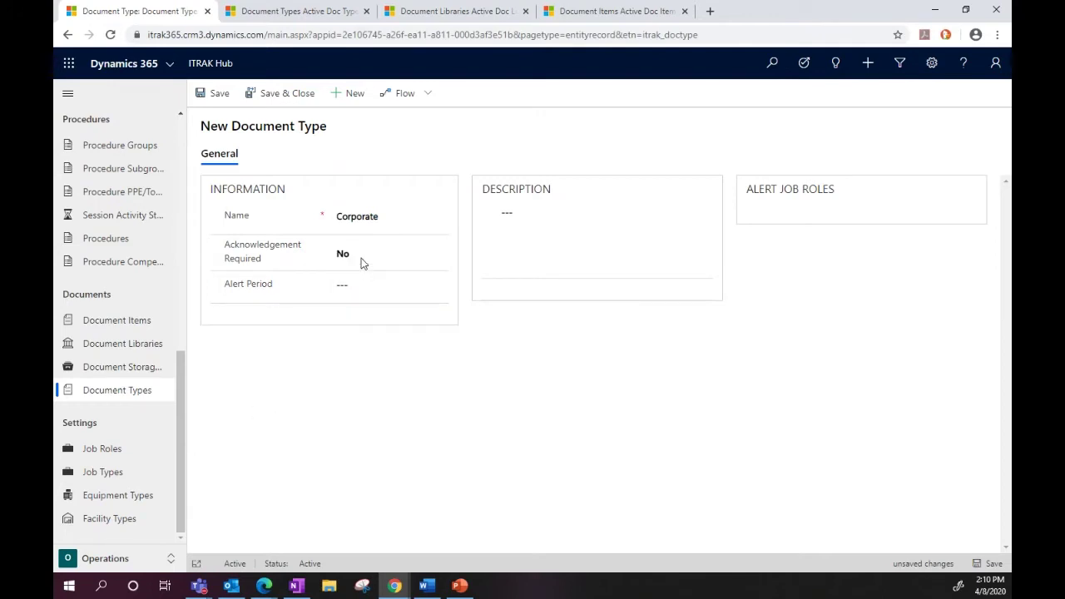
left_click(283, 95)
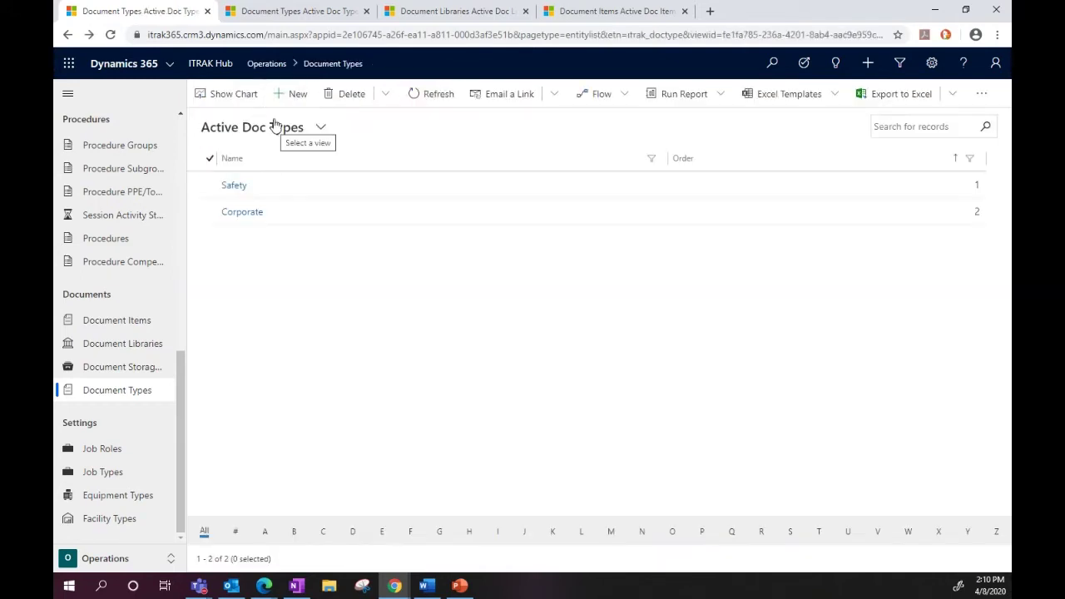
Create an 'Image' document type and save it.
left_click(293, 96)
left_click(351, 217)
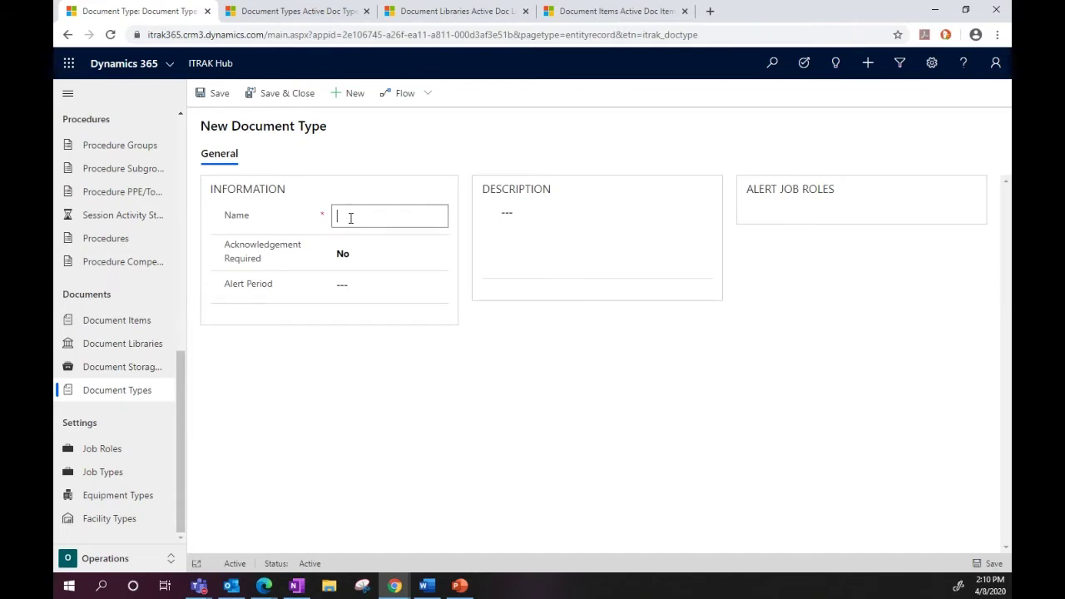
type("Image")
left_click(296, 98)
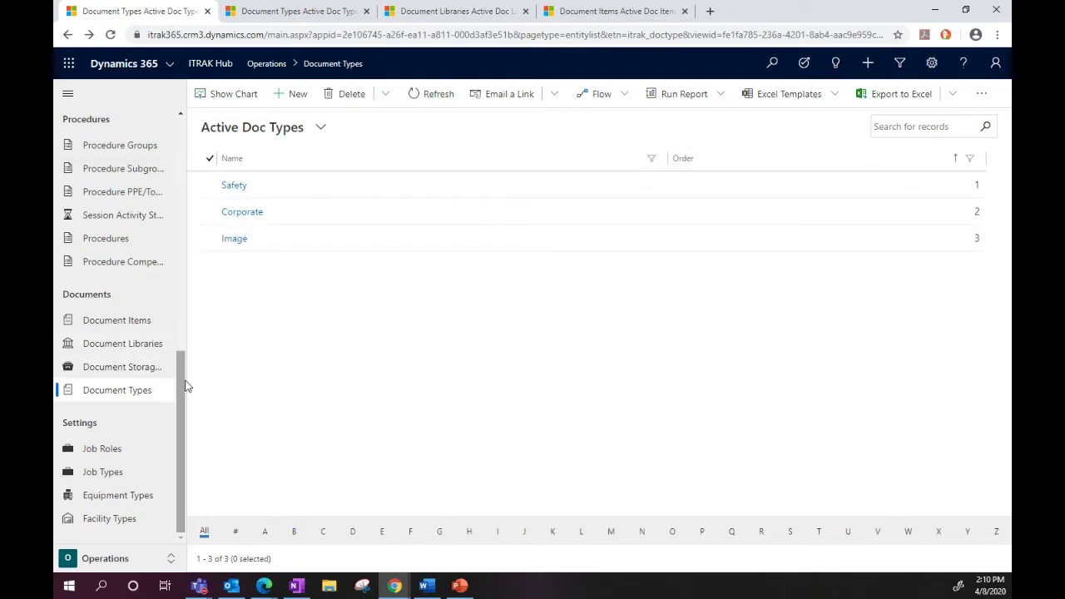
Add a mobile-enabled document library named 'Location X', save it, and return to the libraries list.
left_click(146, 348)
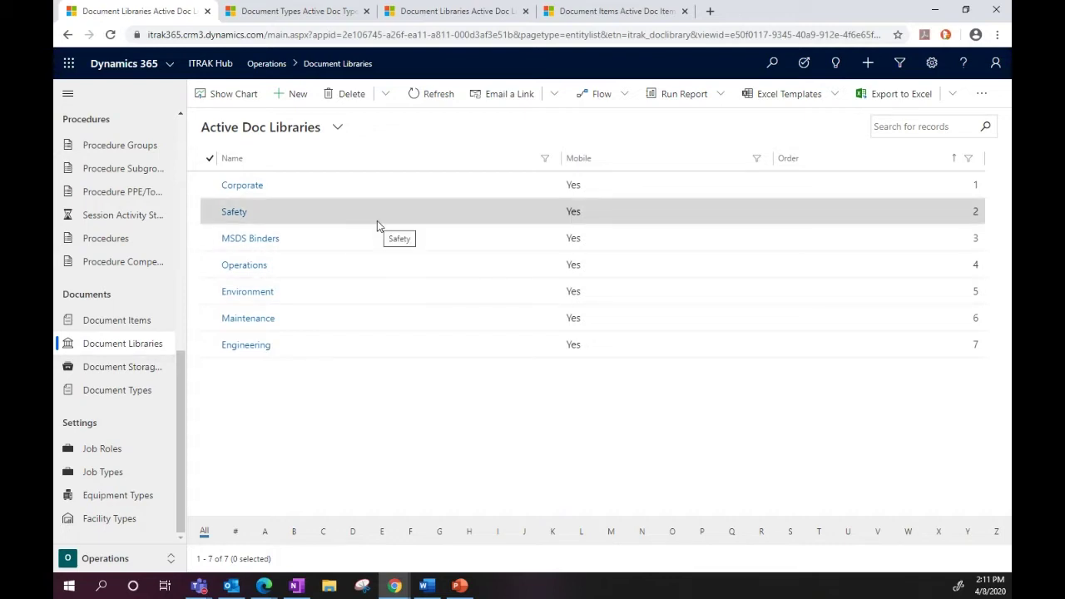
left_click(287, 95)
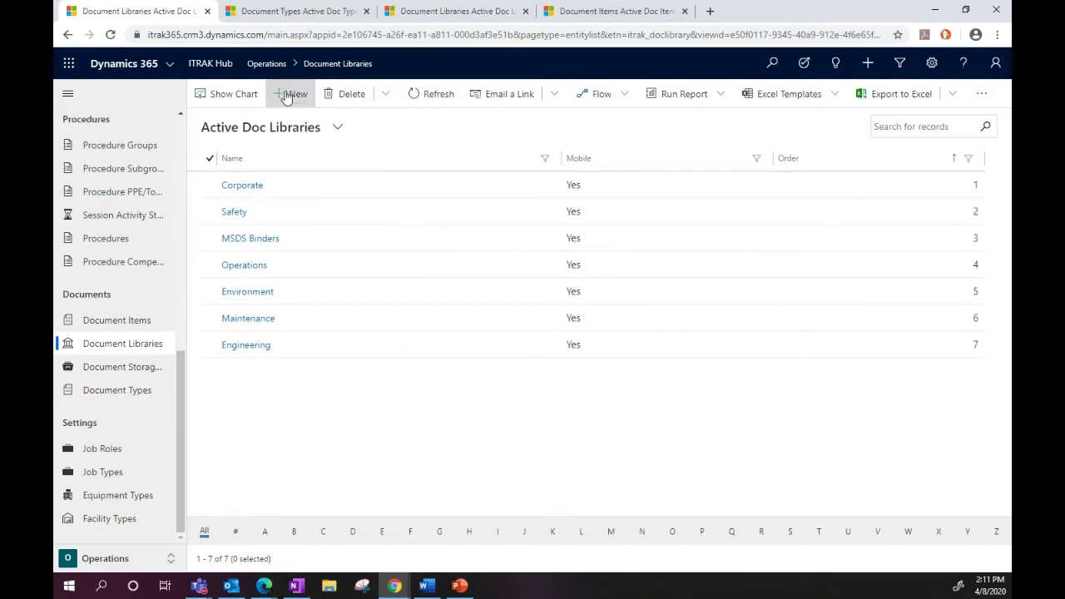
left_click(349, 234)
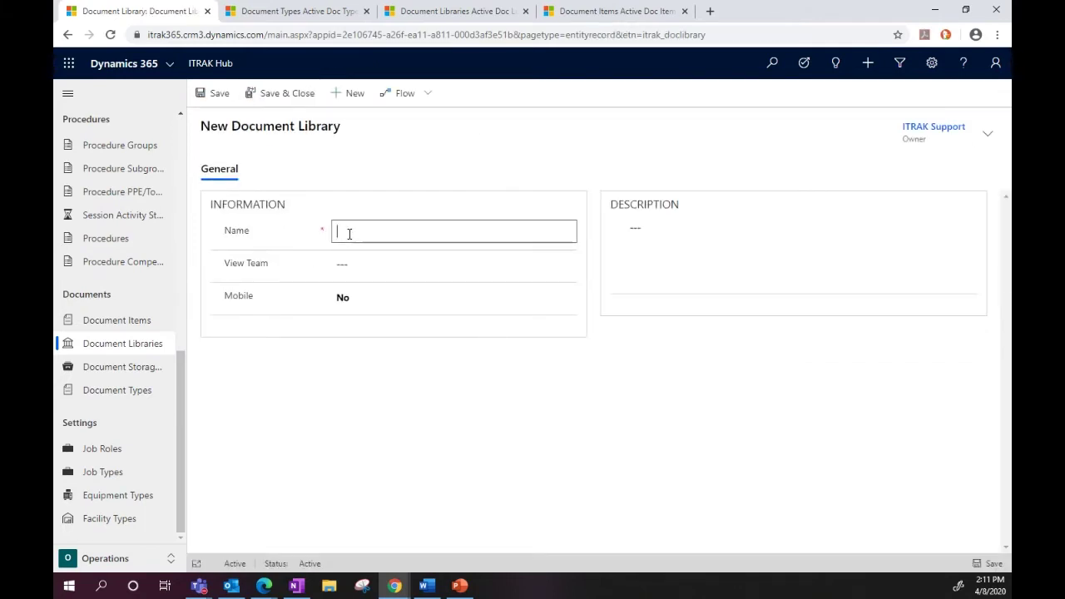
type("Location X")
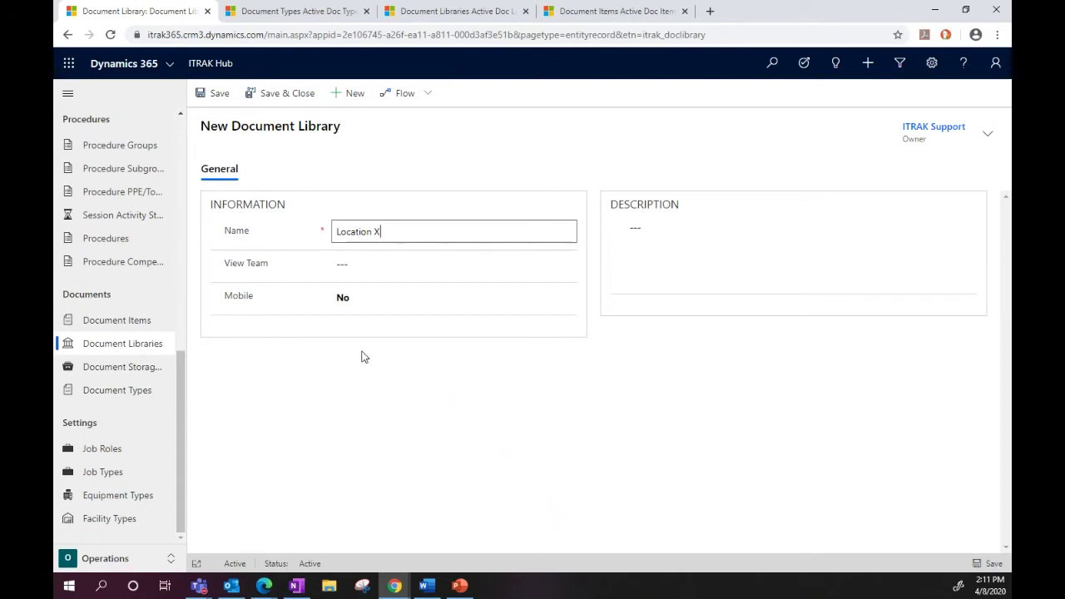
left_click(348, 298)
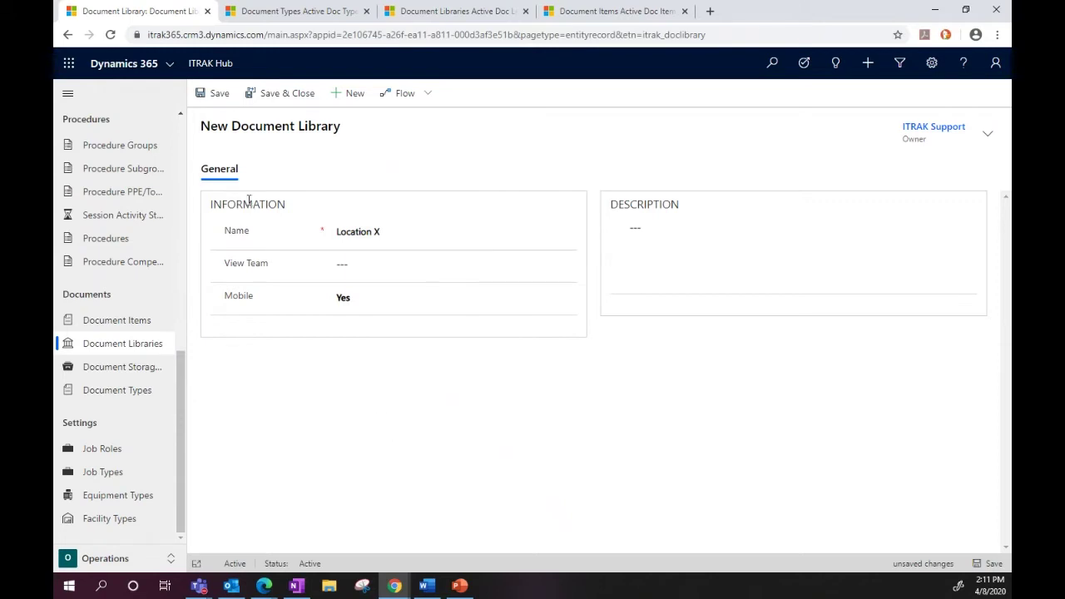
left_click(218, 93)
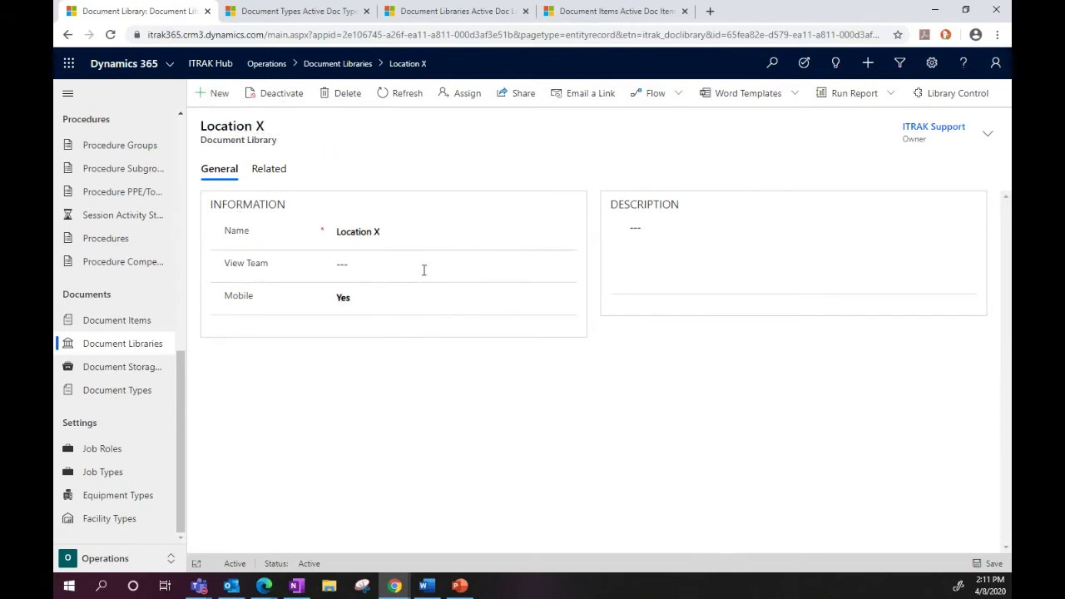
left_click(122, 345)
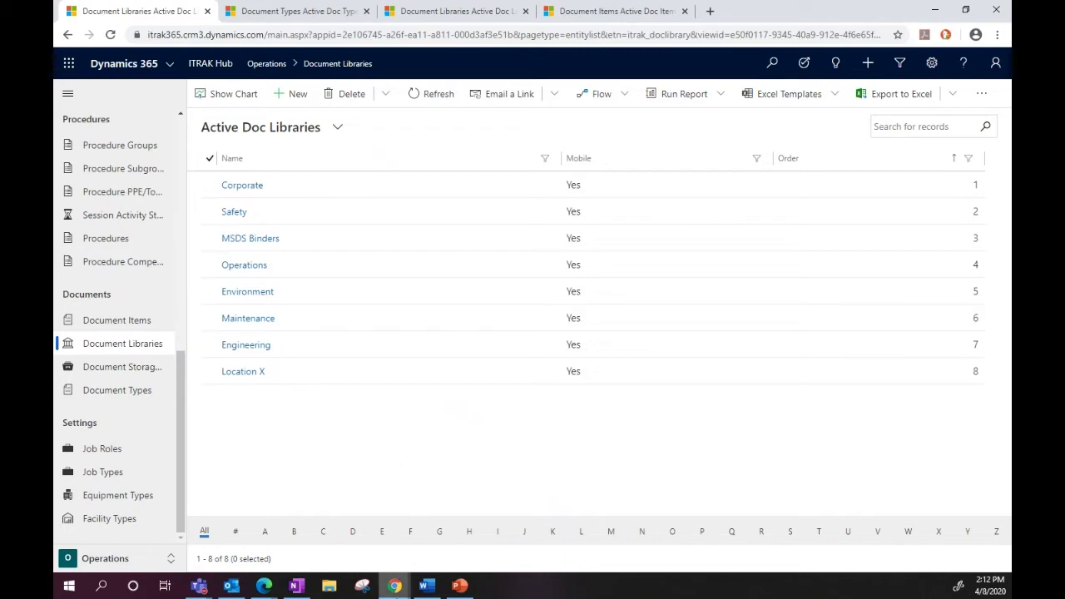
In the other Dynamics 365 window, start a new document library, then discard it.
mouse_move(397, 593)
left_click(455, 551)
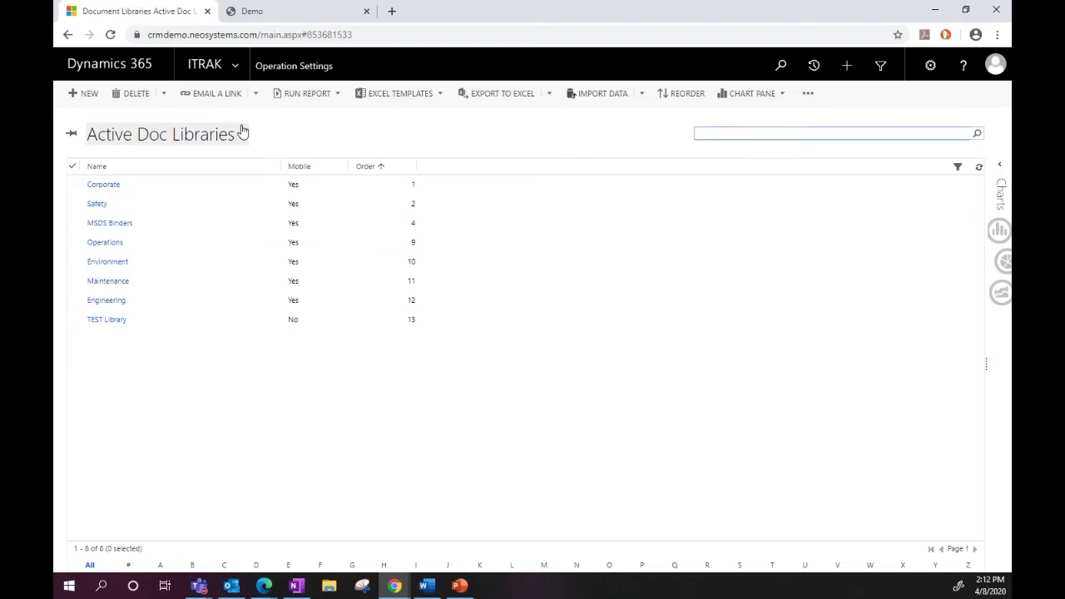
left_click(88, 94)
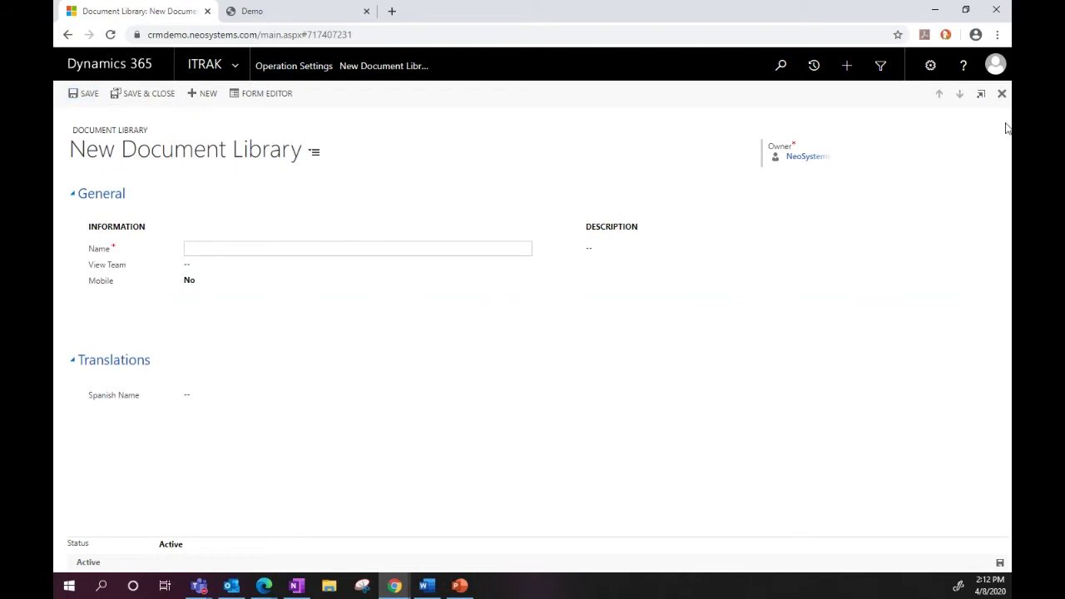
left_click(1003, 97)
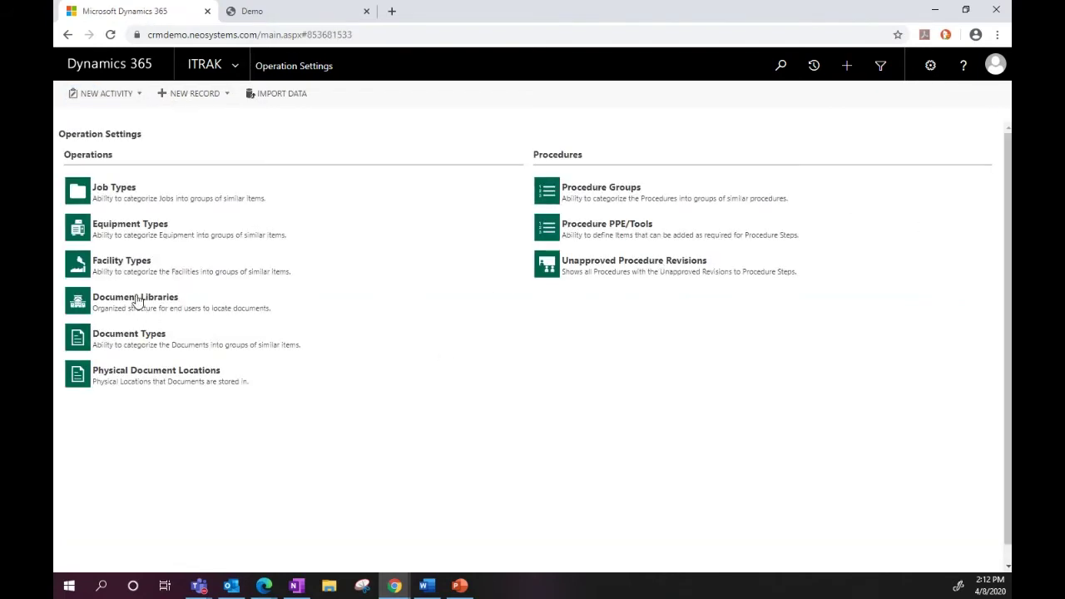
left_click(139, 300)
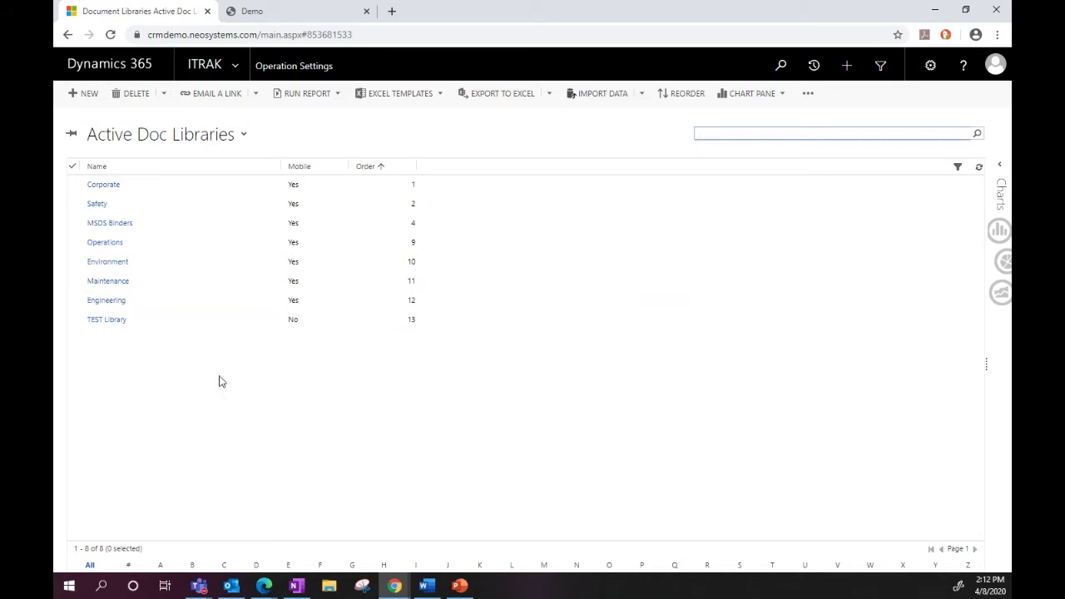
Check the ITRAK portal Documents page, then open the Corporate document library record.
left_click(302, 19)
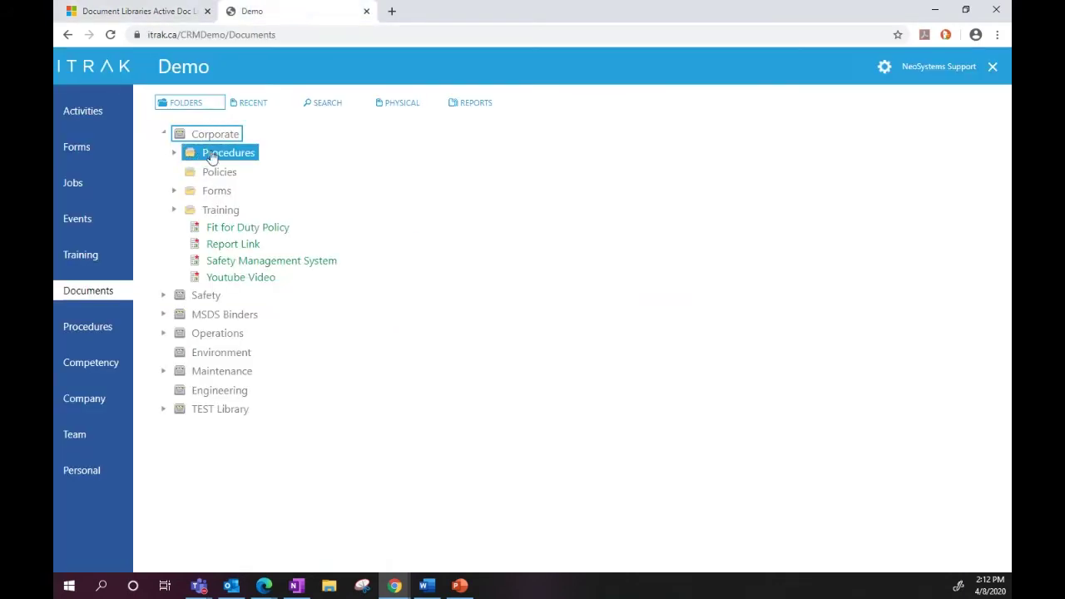
left_click(154, 11)
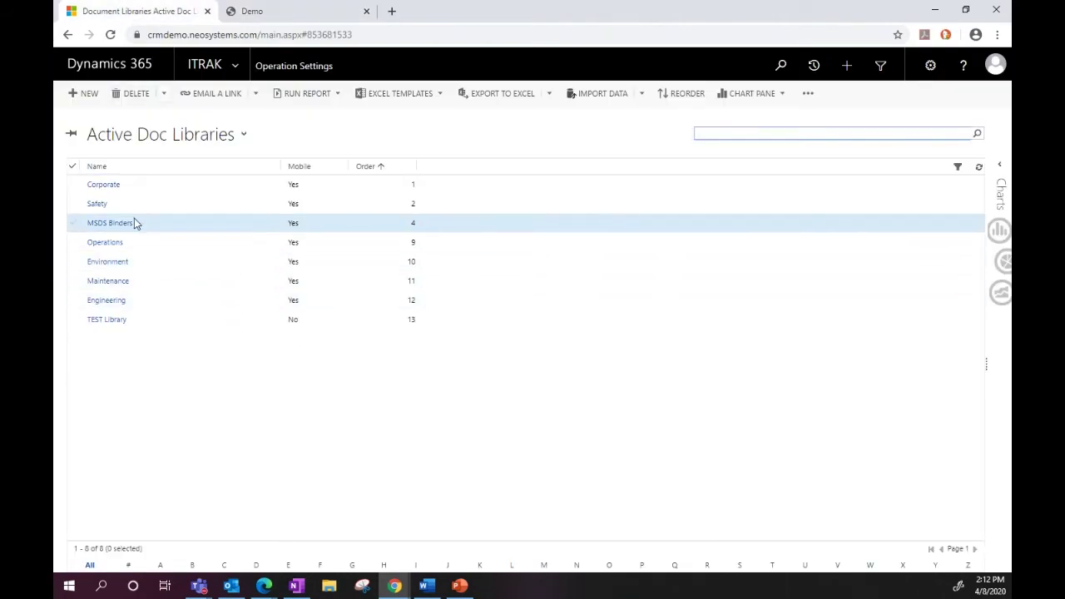
left_click(112, 188)
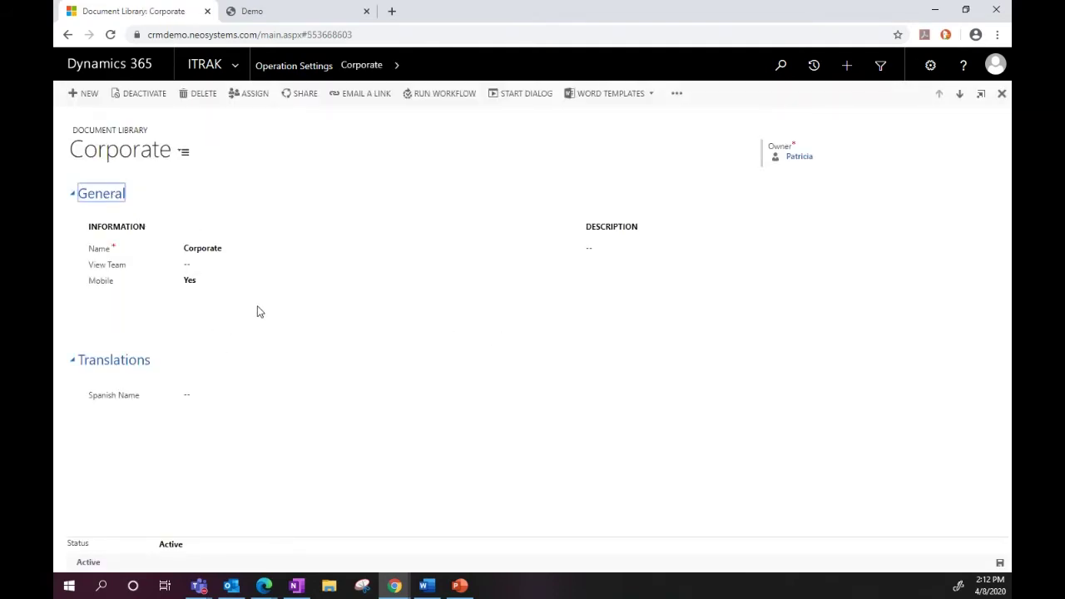
Open the Corporate library's folder tree and collapse the Procedures, Forms and Training folders.
left_click(677, 94)
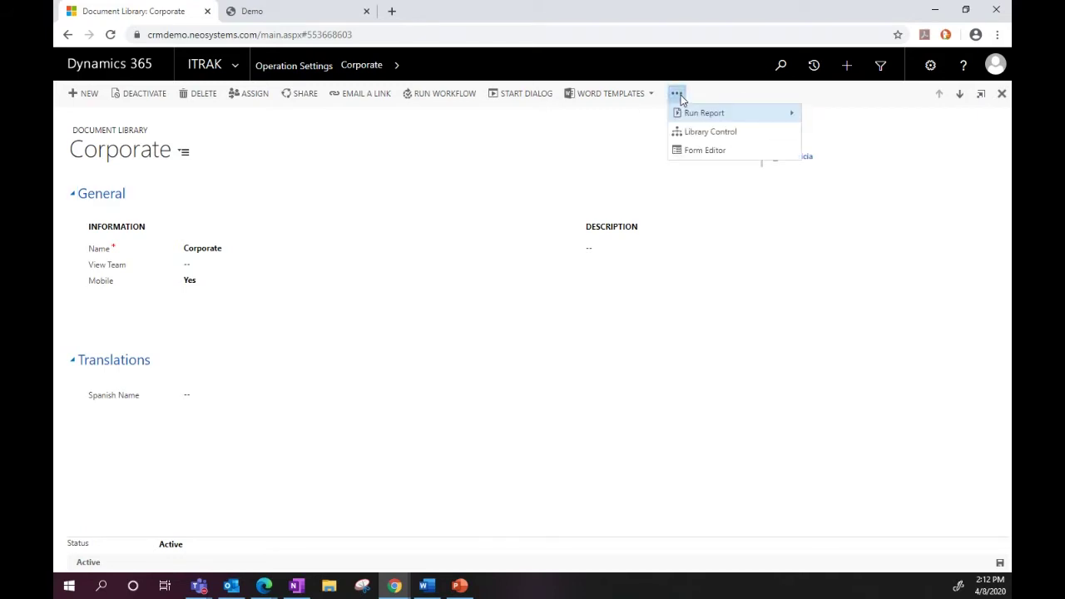
left_click(706, 139)
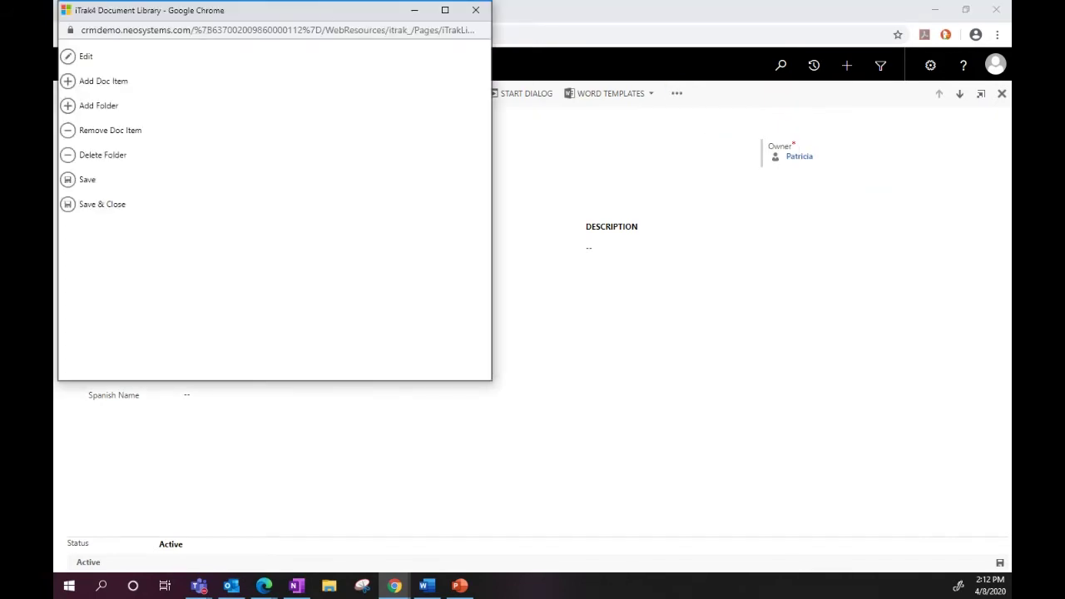
left_click_drag(332, 12, 637, 117)
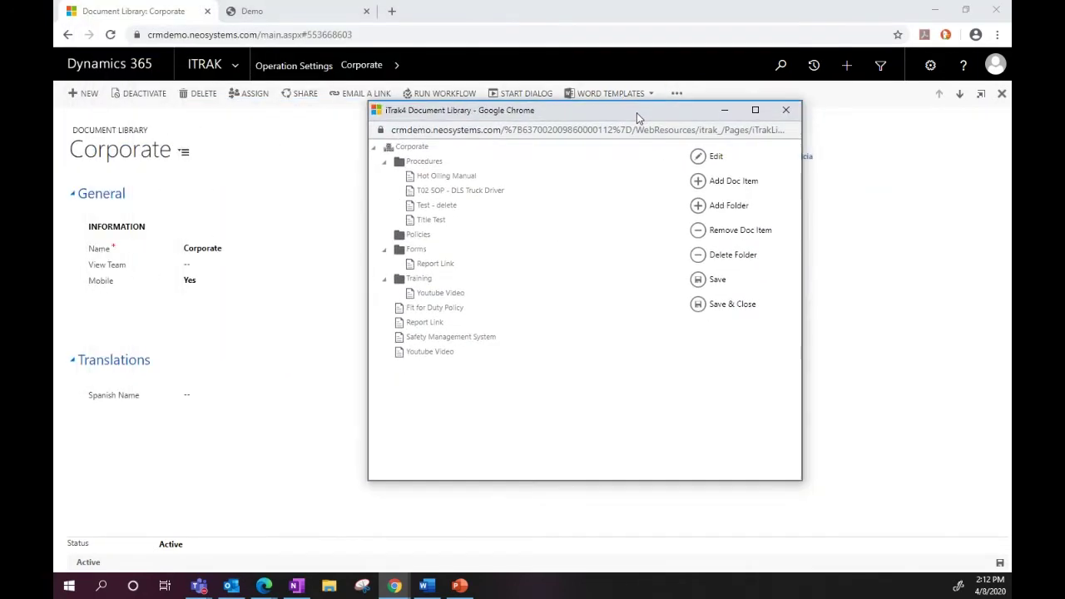
left_click(385, 163)
left_click(386, 193)
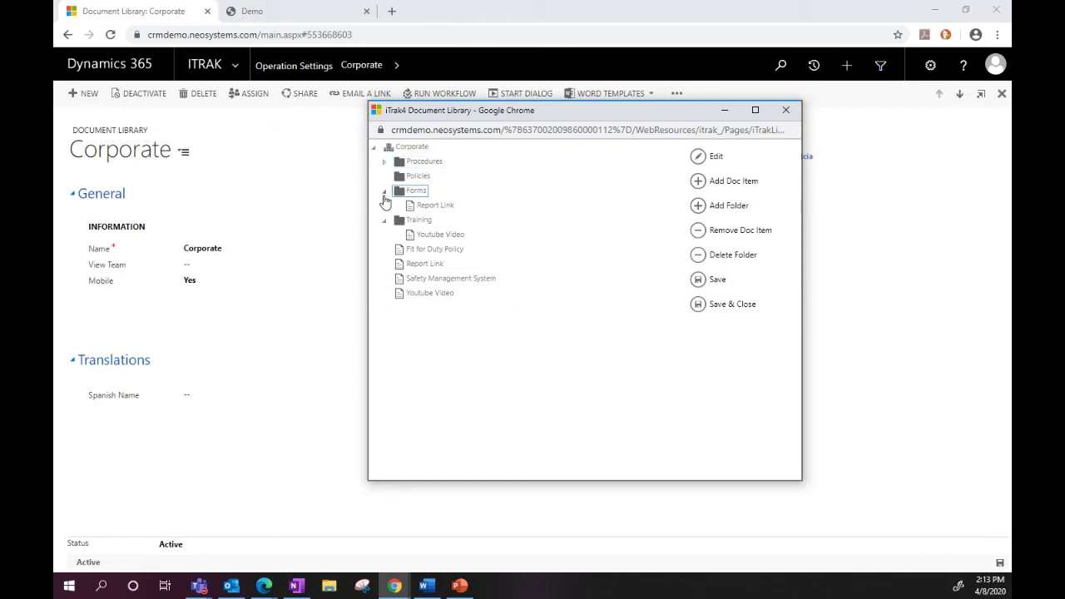
left_click(385, 208)
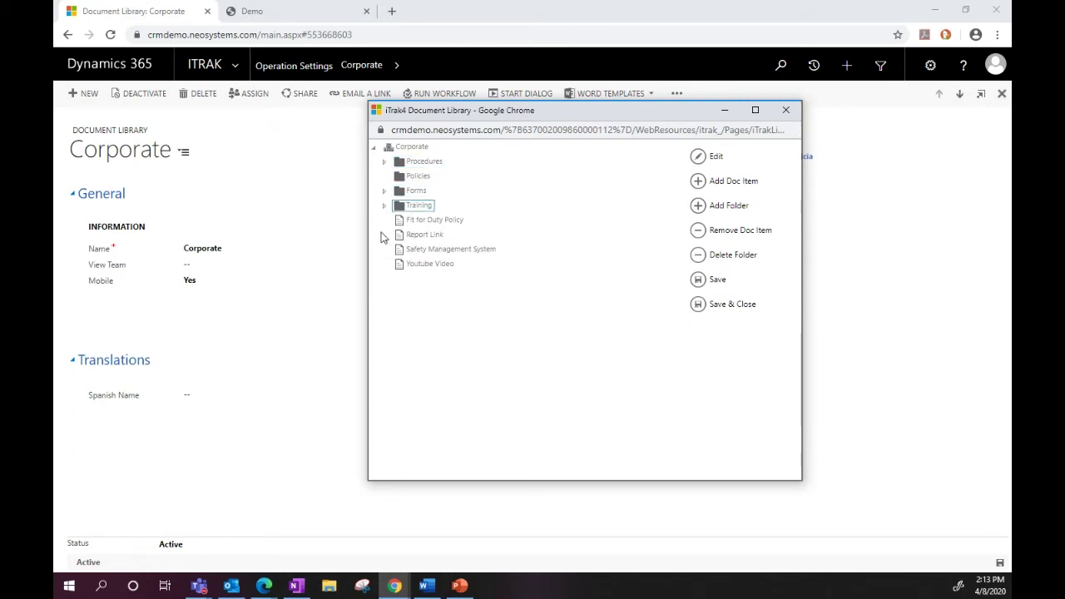
Select the Corporate library root and start a new folder in it.
left_click(412, 146)
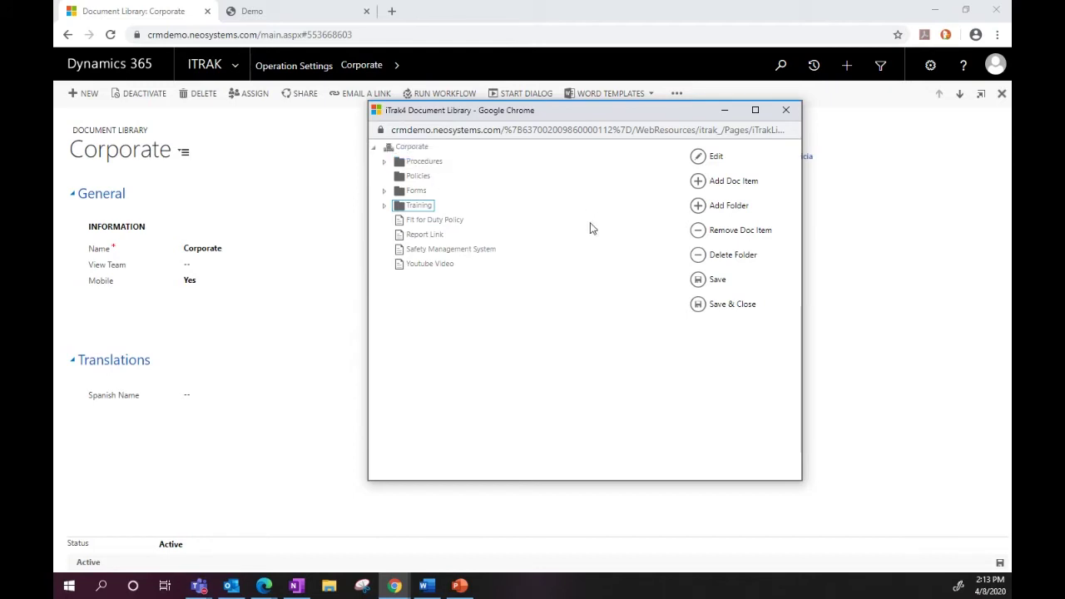
left_click(388, 165)
left_click(385, 164)
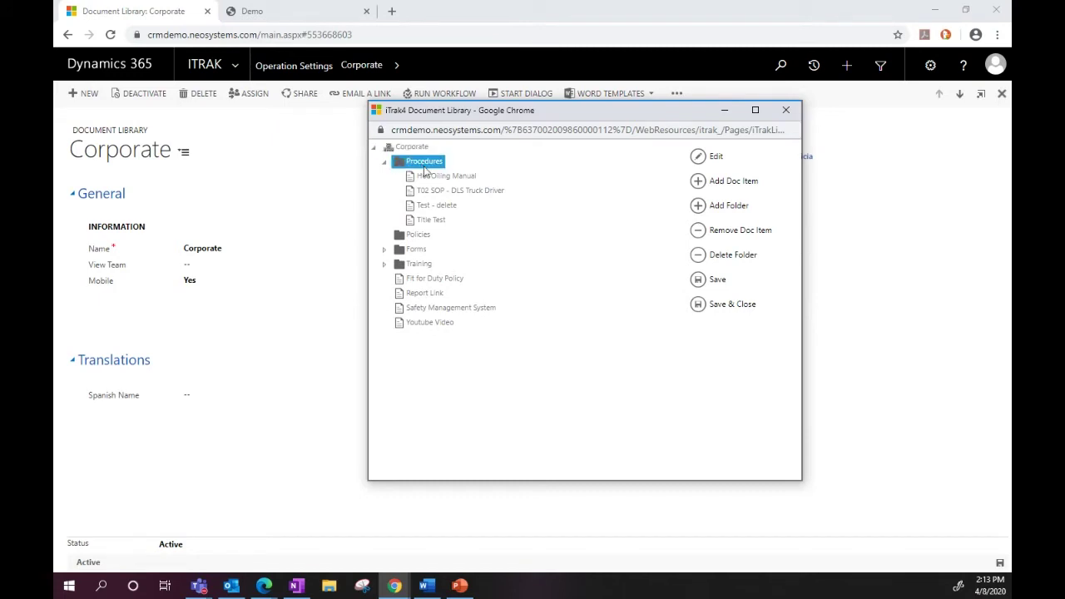
left_click(423, 150)
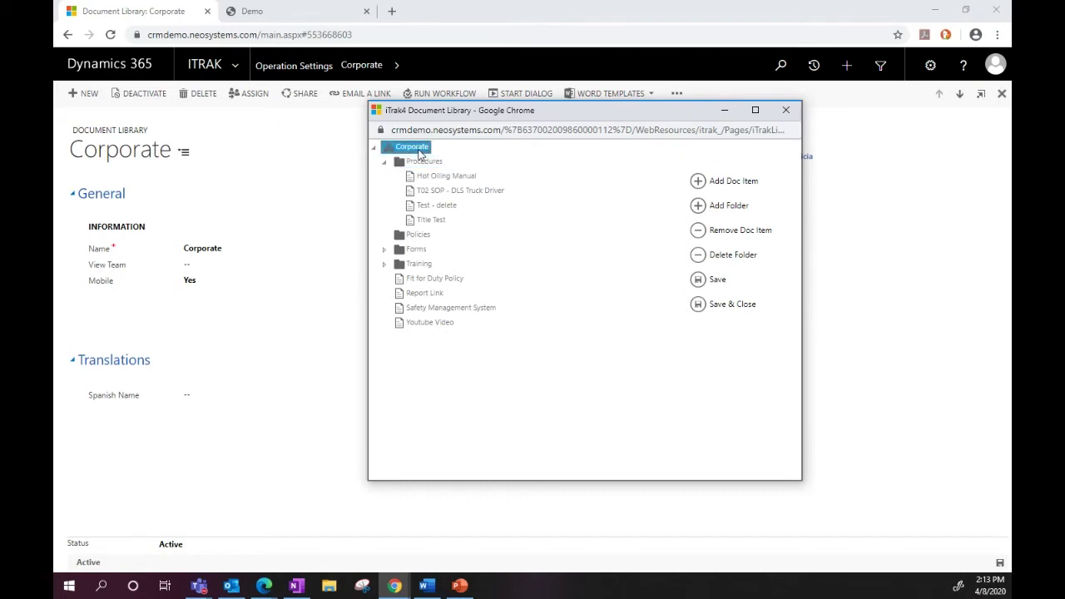
left_click(729, 208)
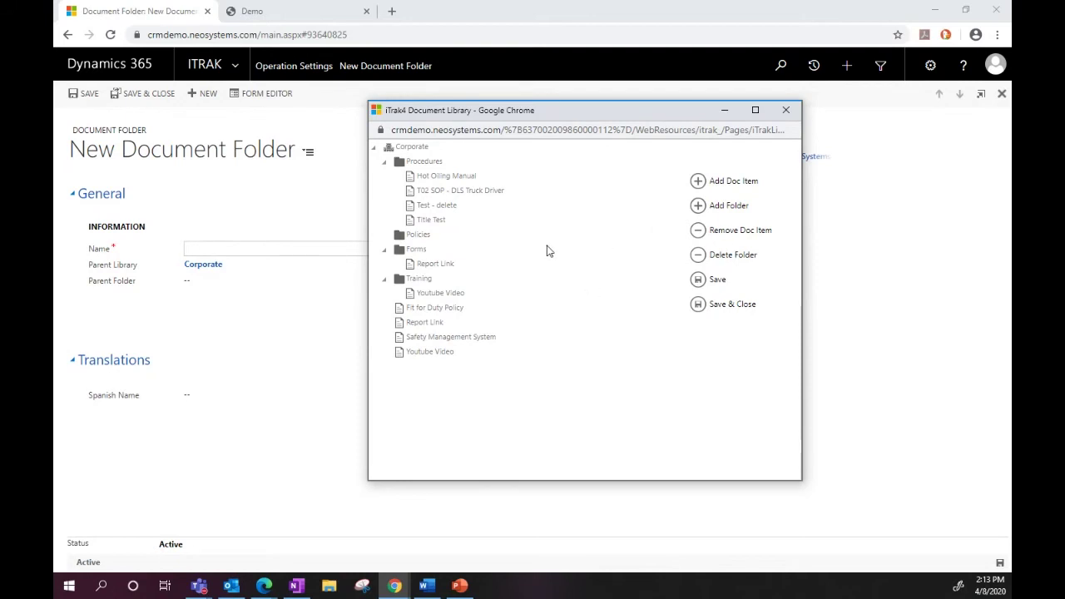
Name the new Corporate library folder 'New Level' and save it.
left_click(756, 111)
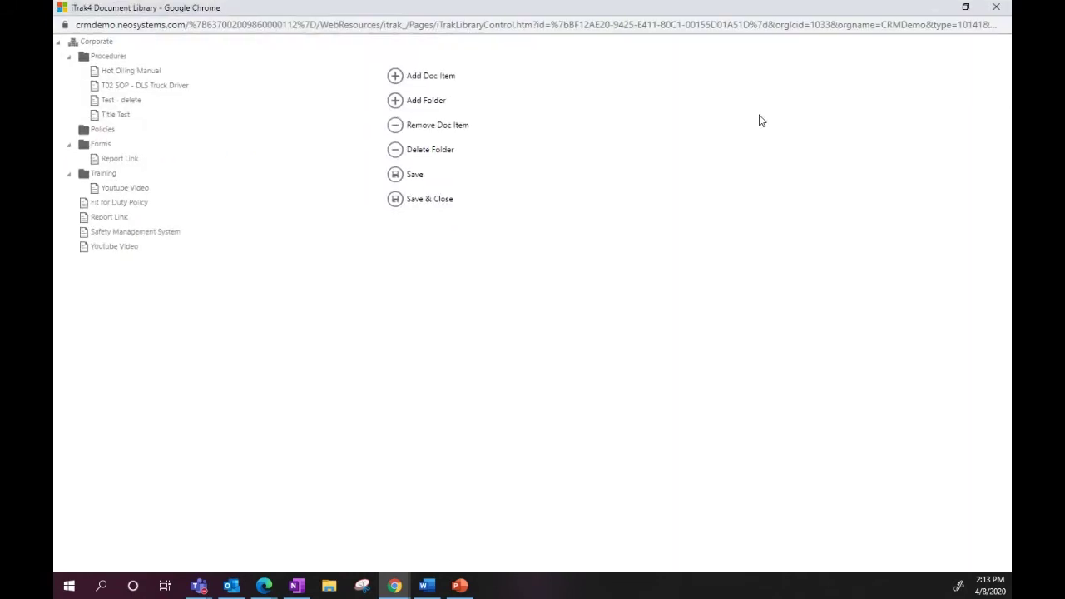
left_click(966, 8)
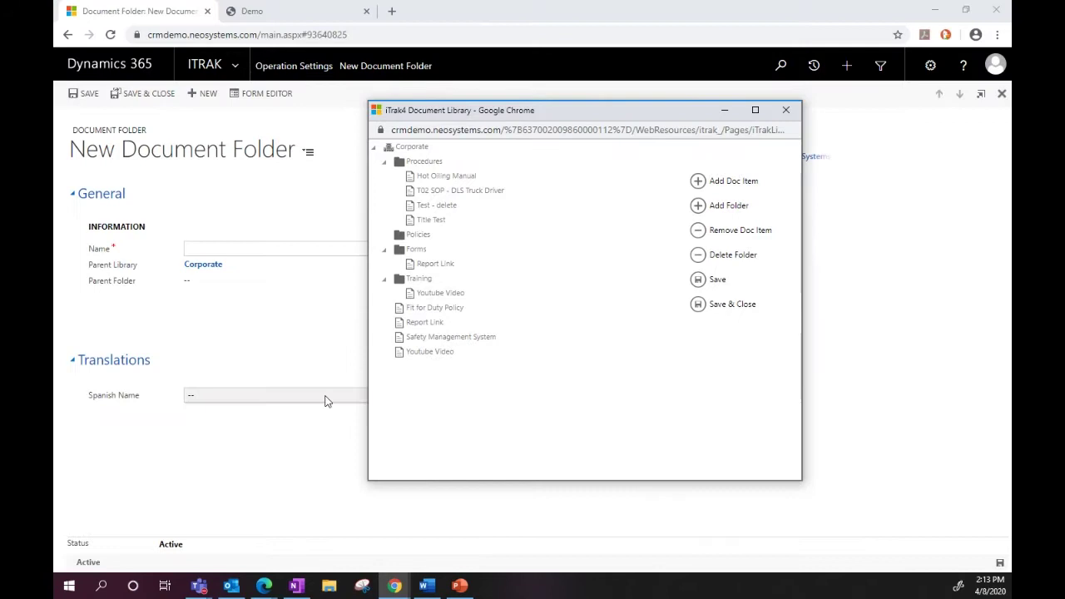
left_click_drag(661, 112, 743, 163)
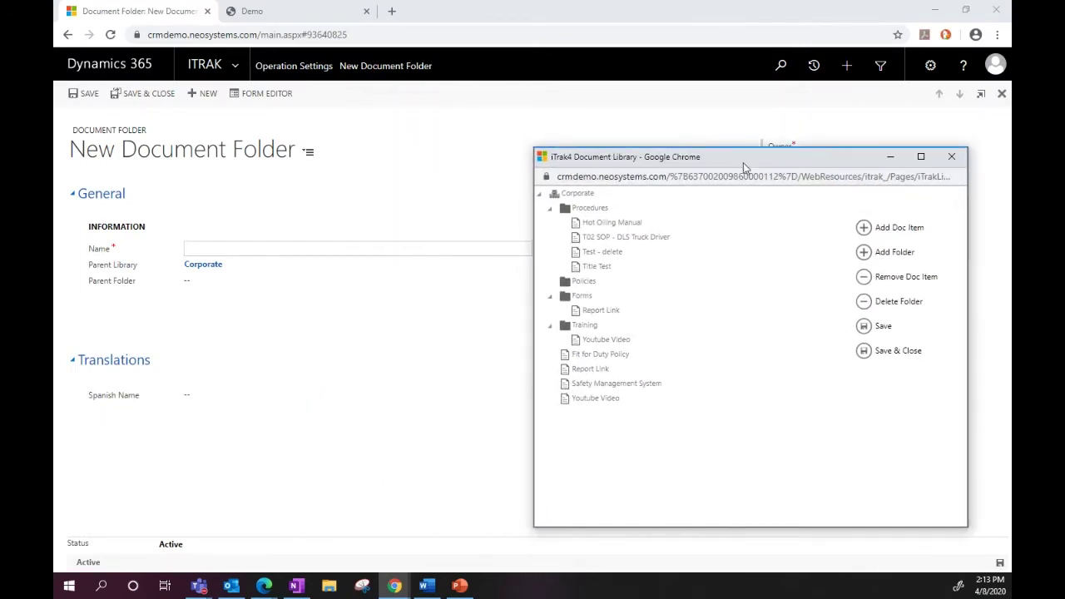
left_click(221, 206)
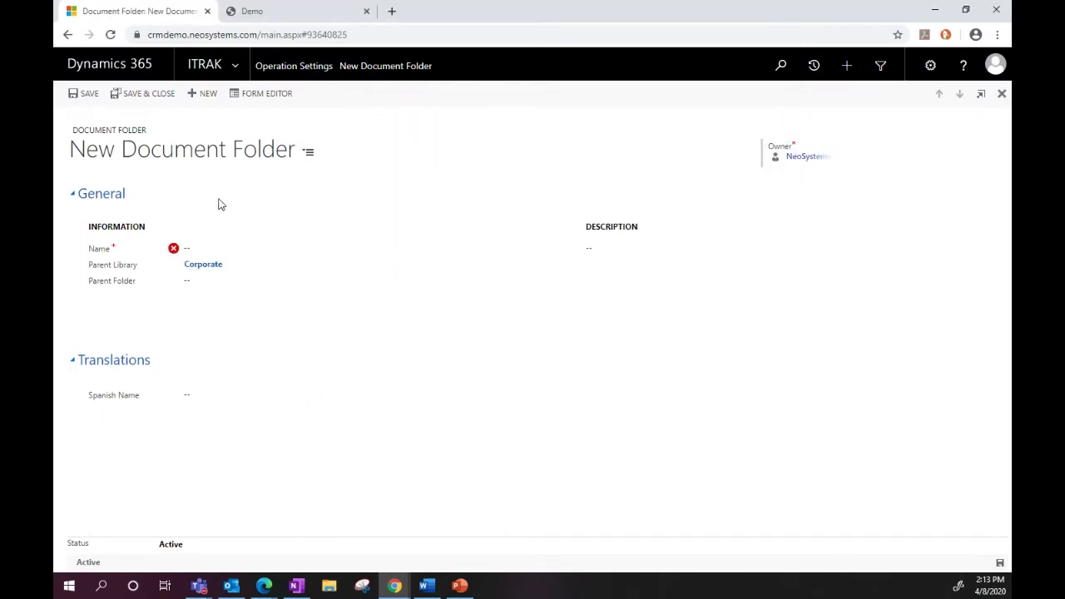
left_click(237, 268)
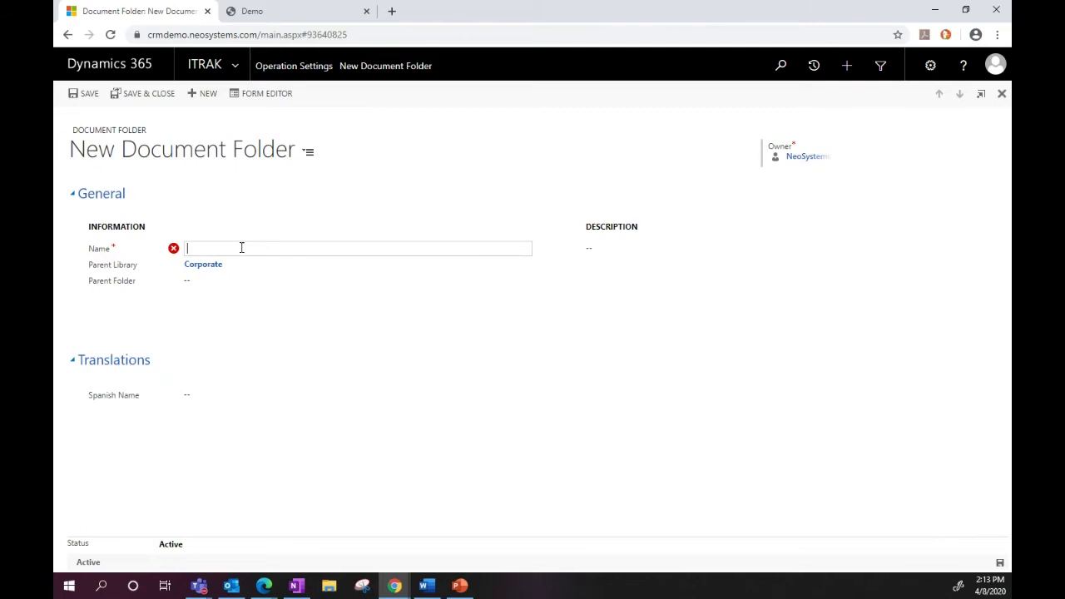
type("New LEvel")
key("BackSpace")
key("BackSpace")
key("BackSpace")
key("BackSpace")
type("evel")
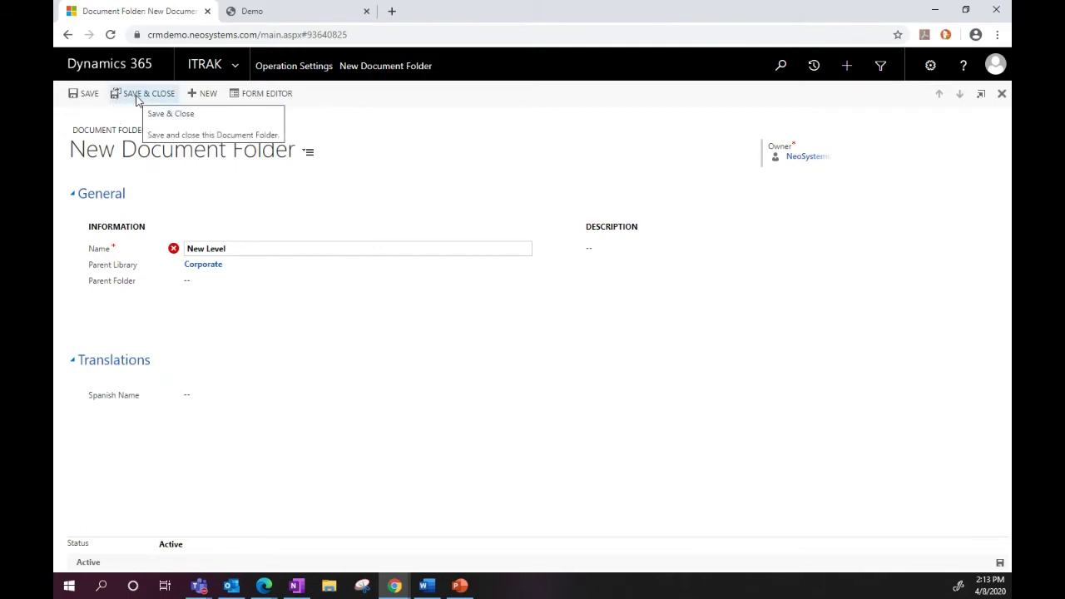
left_click(94, 97)
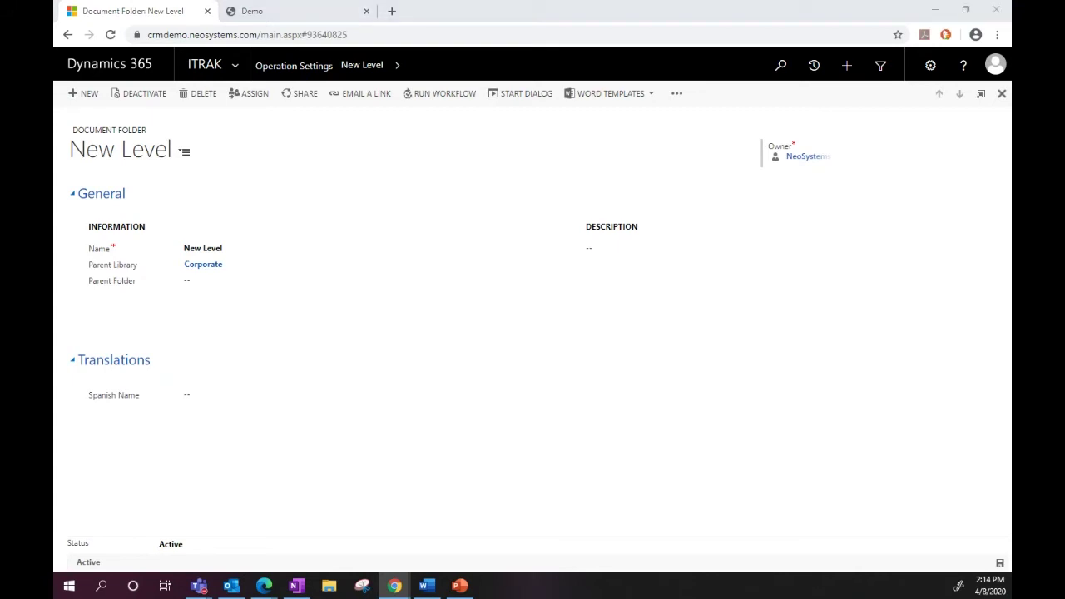
Delete the New Level folder from the library tree and confirm the deletion.
left_click_drag(728, 163, 558, 138)
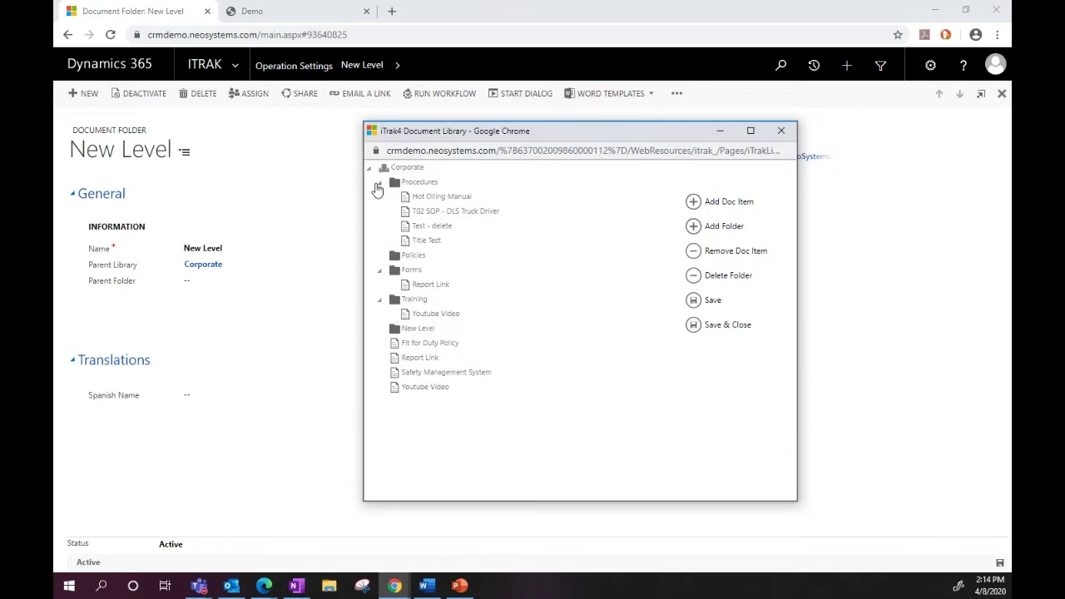
left_click(419, 329)
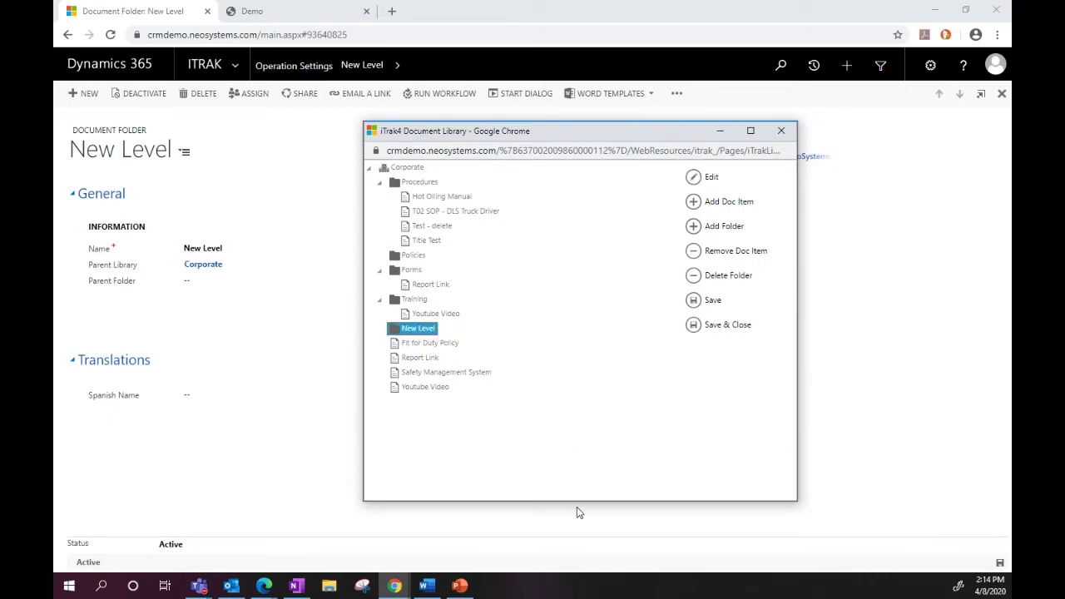
left_click(714, 284)
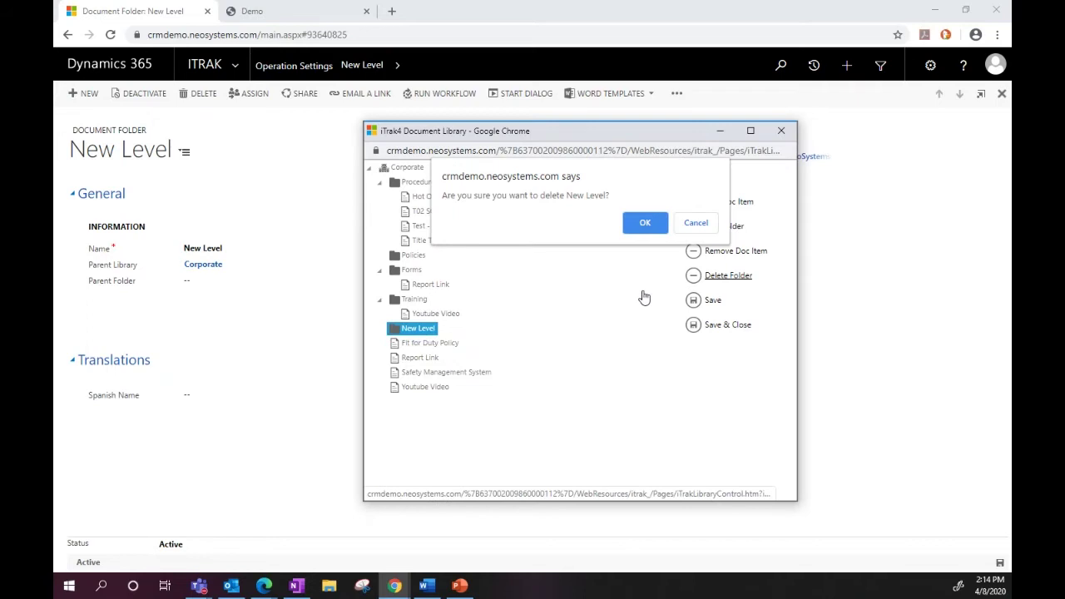
left_click(643, 222)
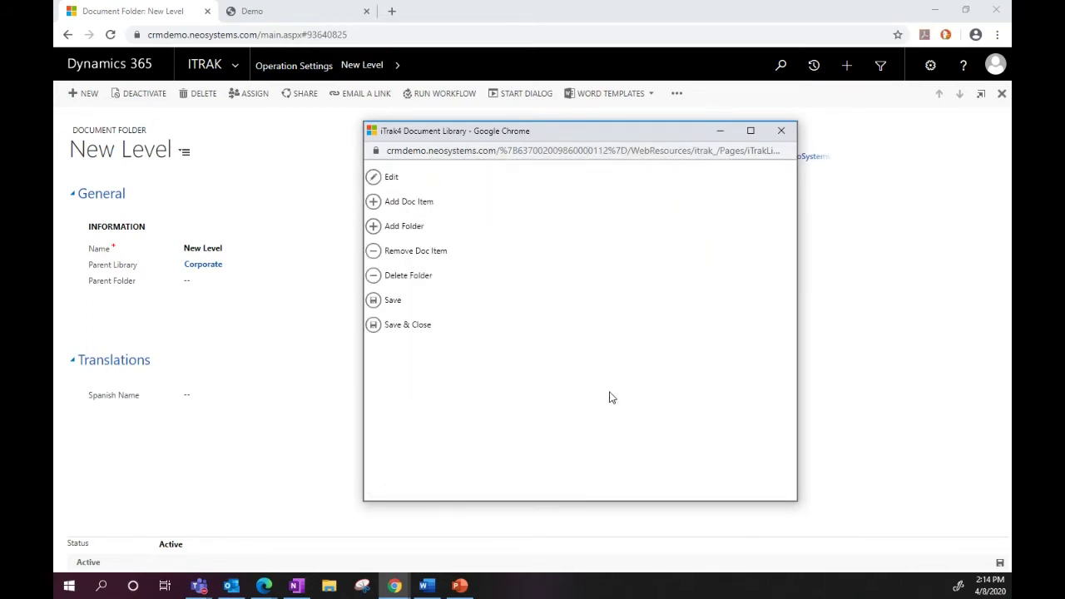
Add a folder named 'New Level 2' inside Procedures and save it.
left_click(419, 182)
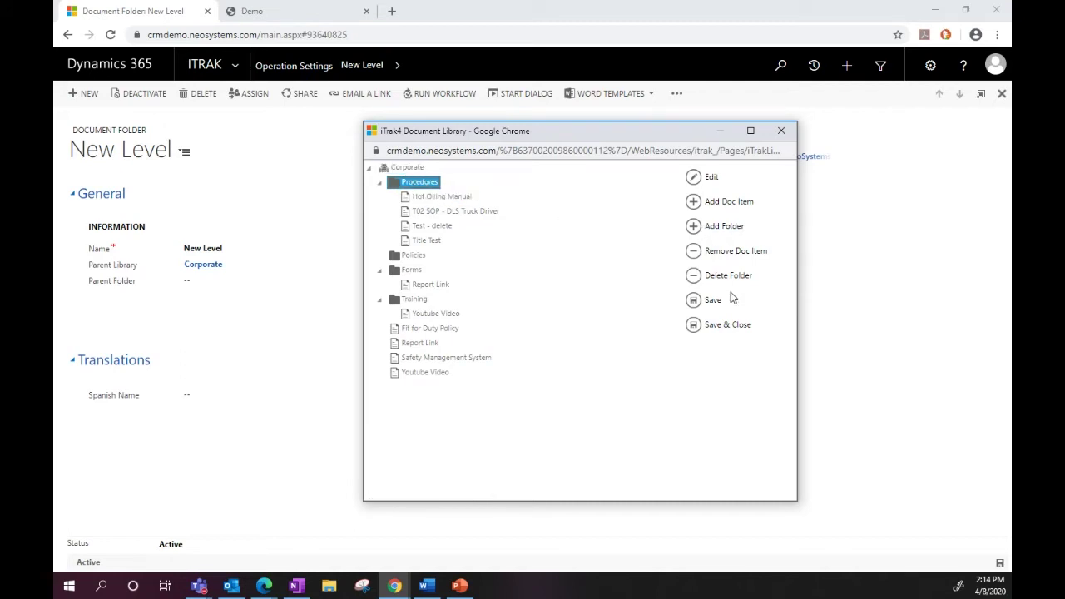
left_click(722, 230)
left_click(224, 250)
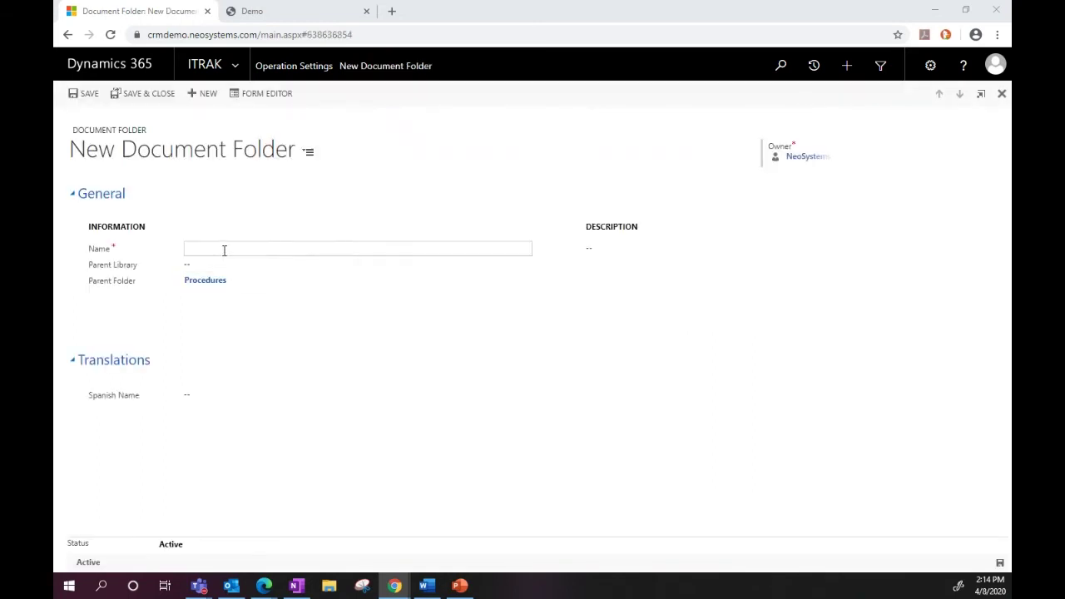
type("New Level 2")
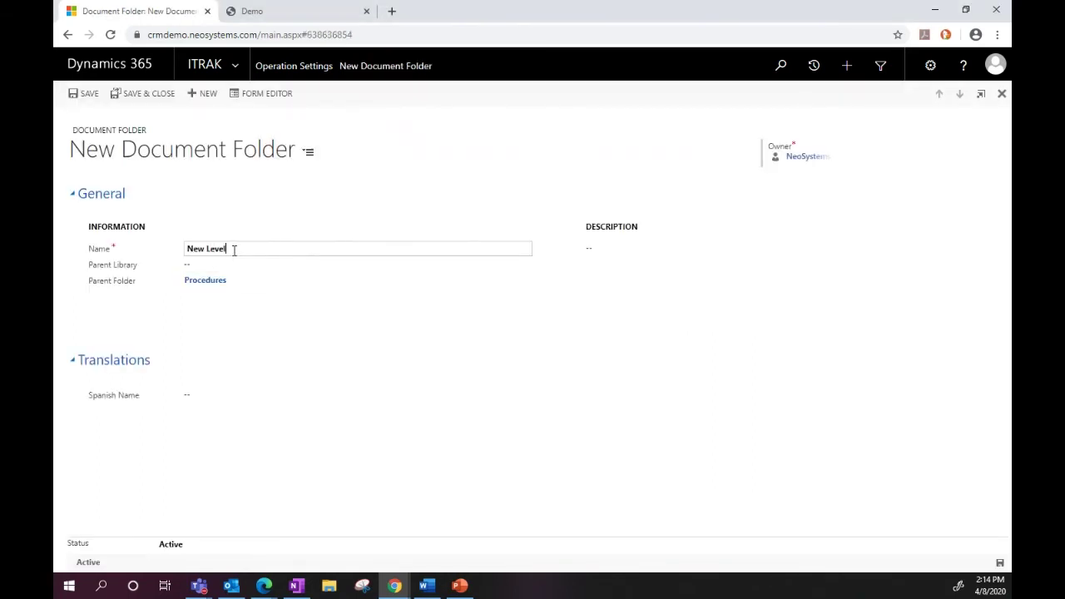
left_click(145, 96)
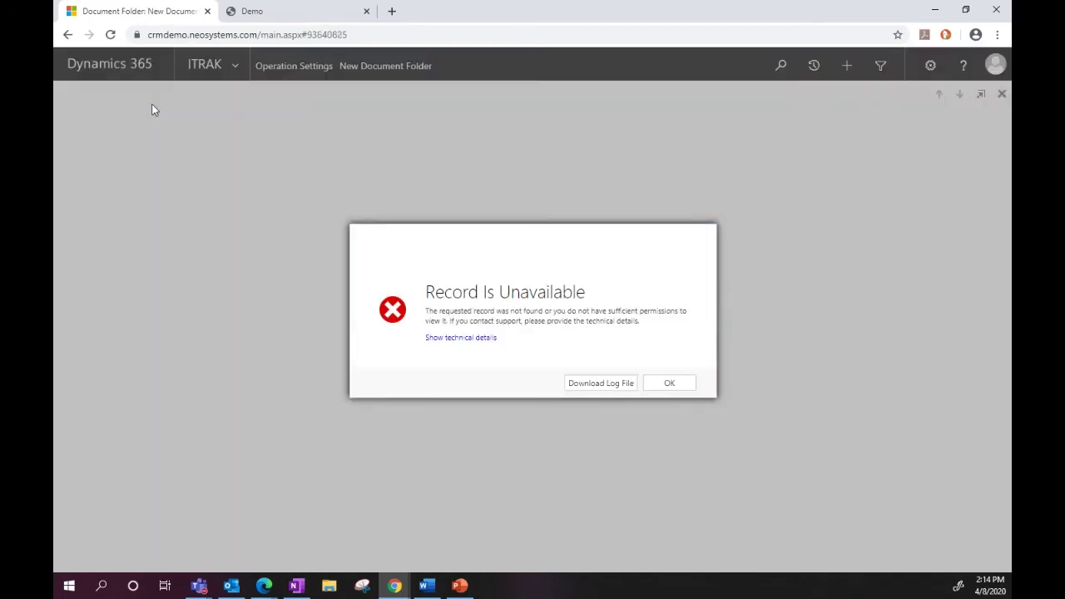
Dismiss the record-unavailable error and select the Forms folder in Library Control.
left_click(670, 383)
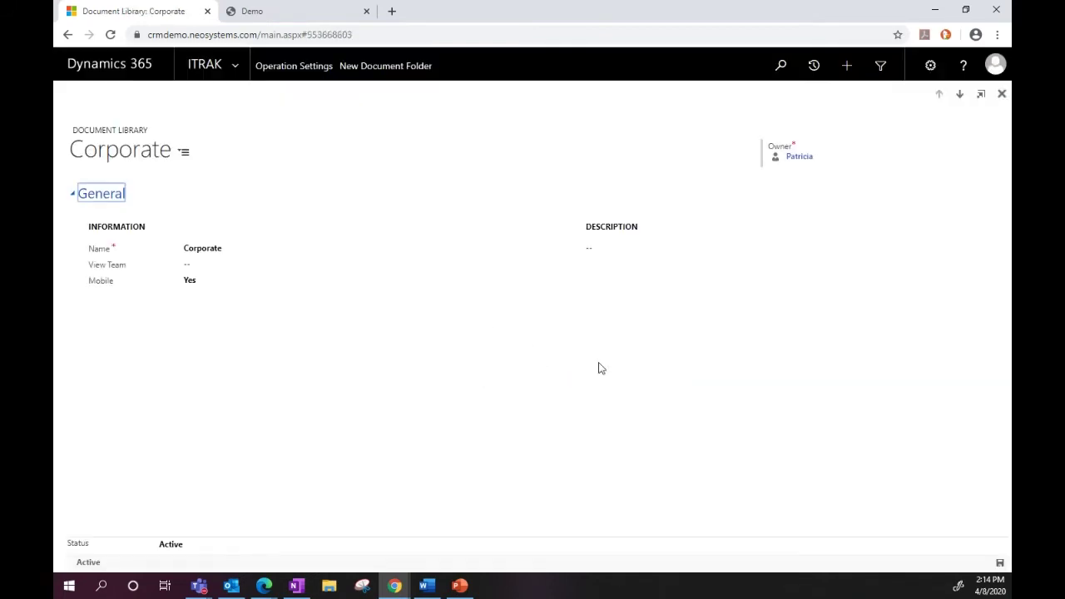
left_click(234, 250)
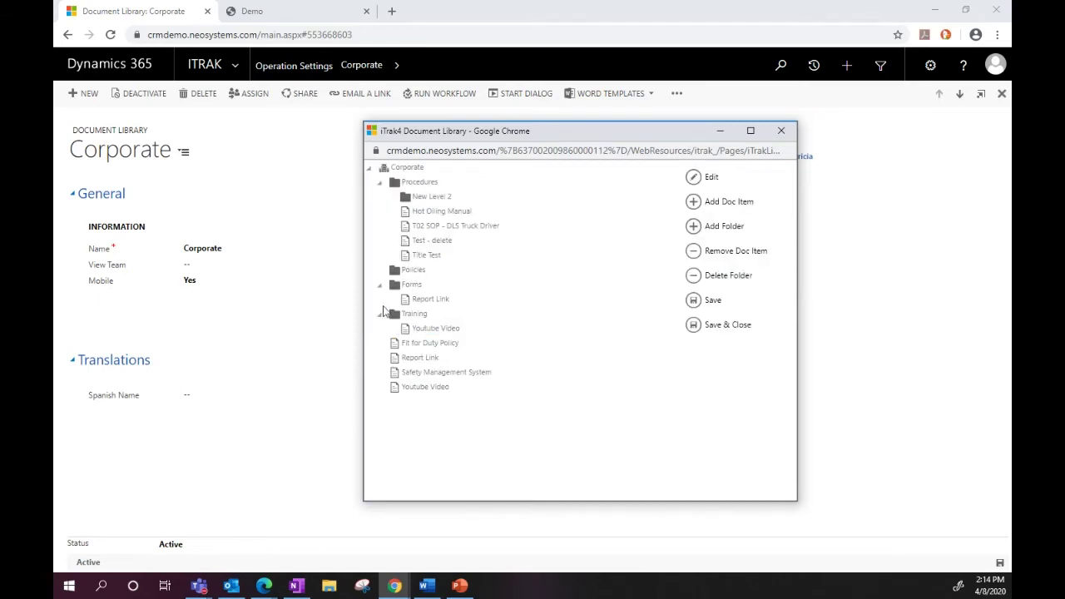
left_click(415, 287)
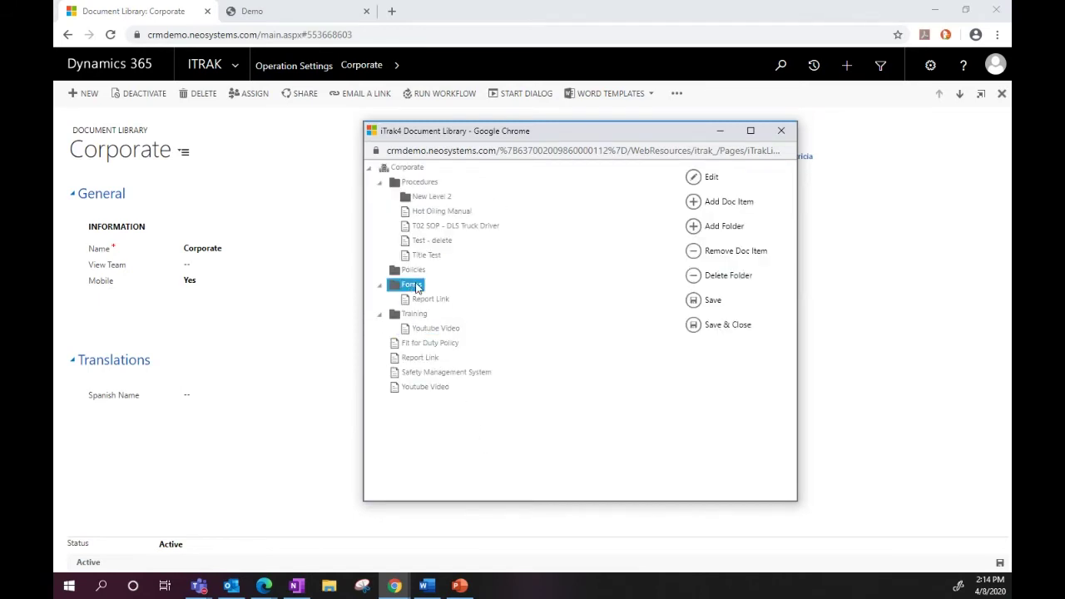
Add a subfolder named 'New Level 2' under Forms and confirm it in the folder tree.
left_click(724, 228)
left_click(210, 246)
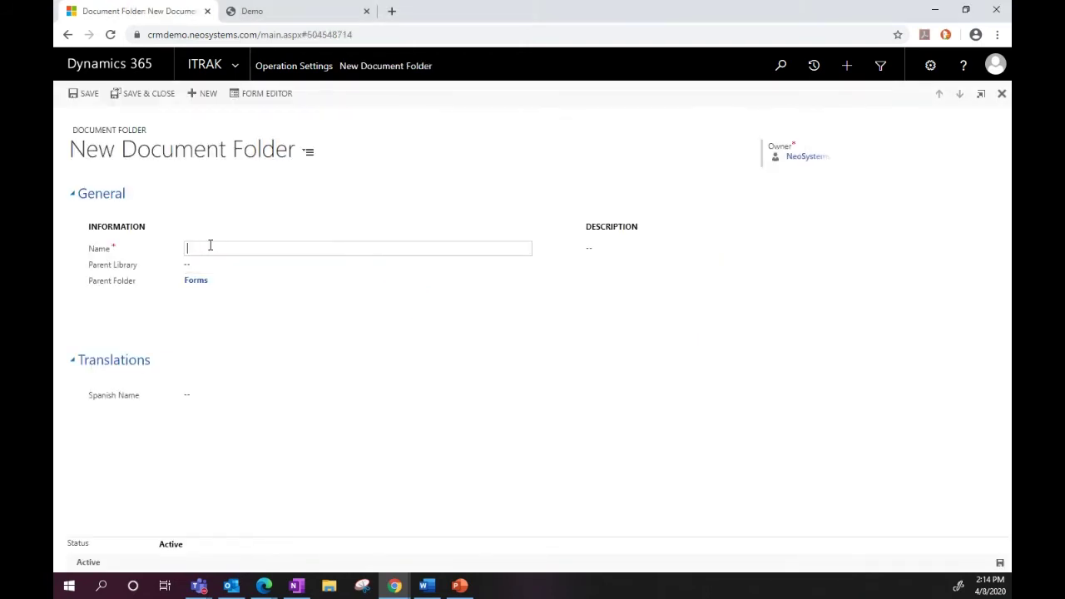
type("New Level")
key("BackSpace")
key("BackSpace")
key("BackSpace")
key("BackSpace")
type("evel 2")
left_click(143, 93)
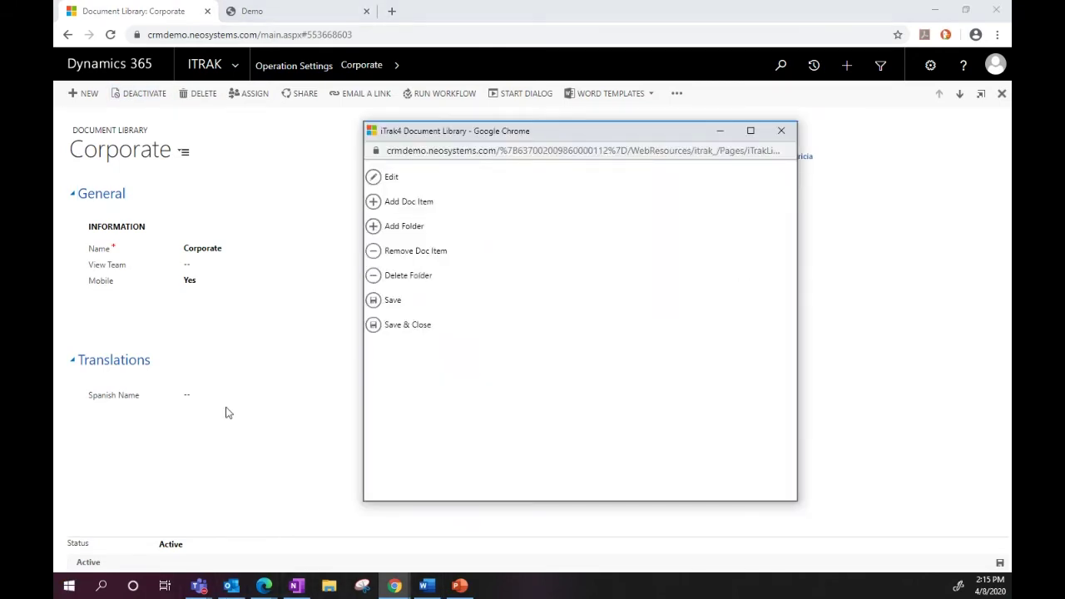
left_click(442, 358)
left_click(450, 299)
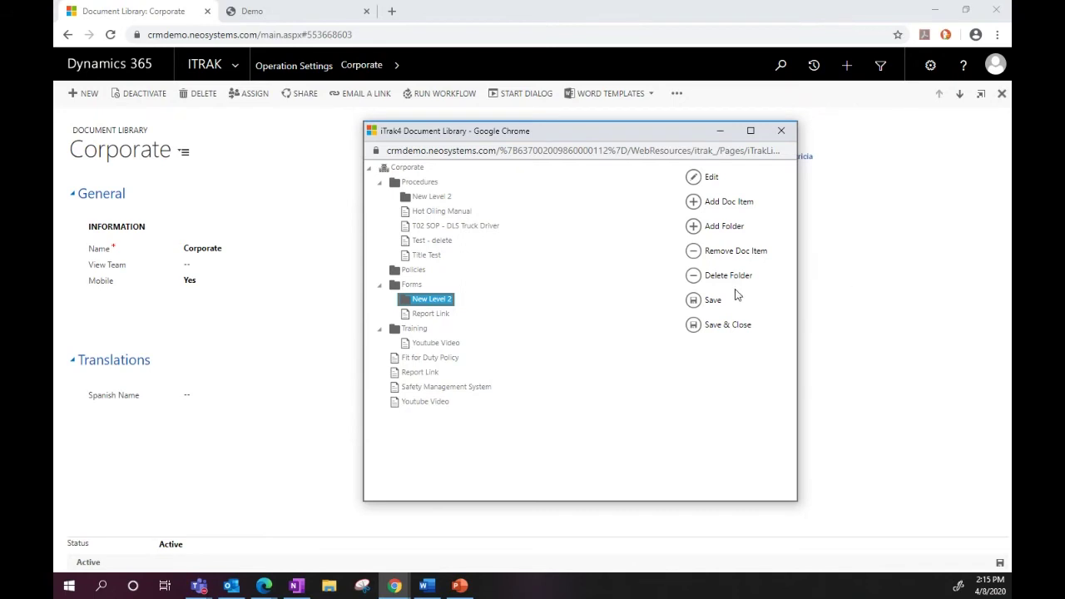
Show the 99 Active Doc Items on the classic ITRAK site via Operations > Document Items.
left_click(783, 133)
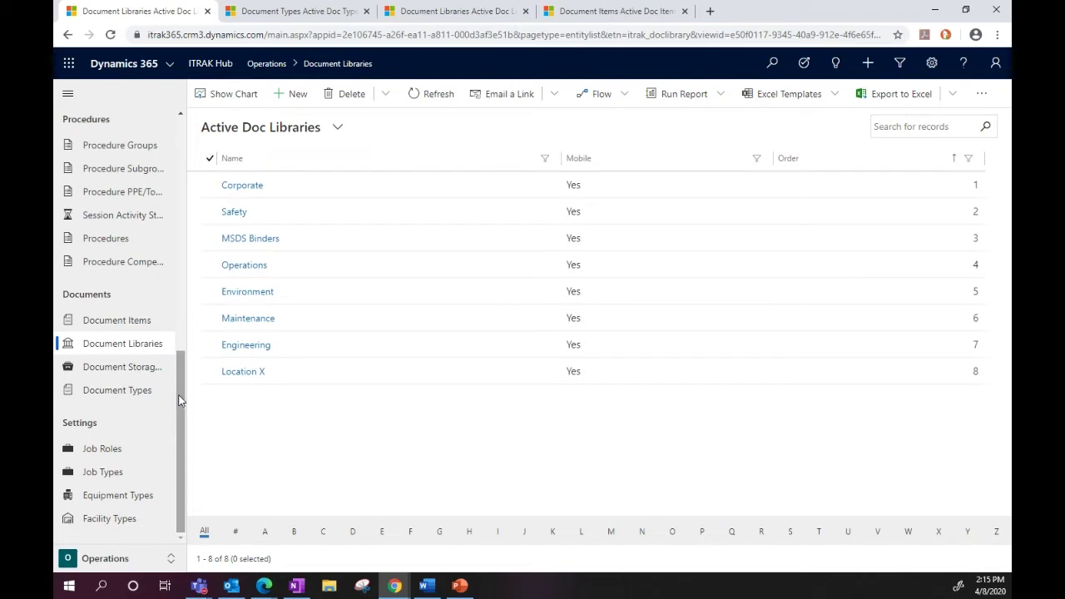
left_click(122, 326)
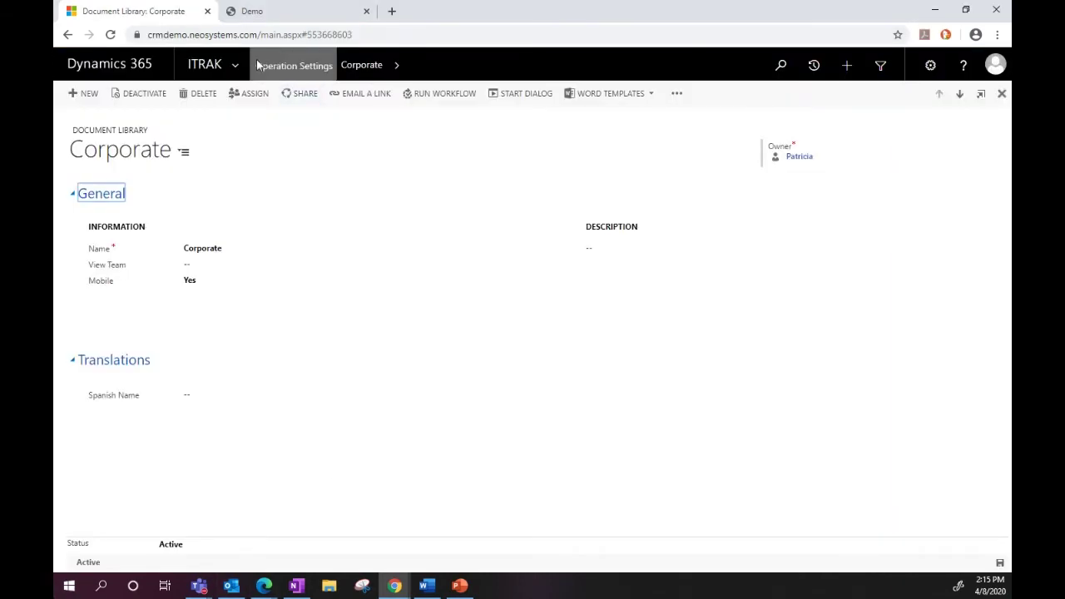
left_click(235, 67)
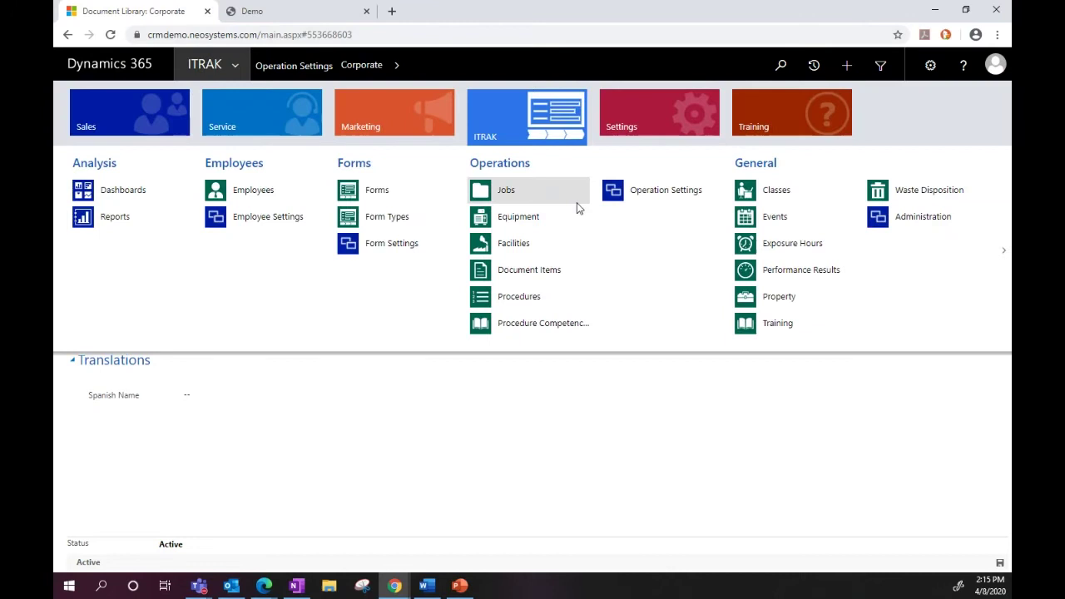
left_click(526, 272)
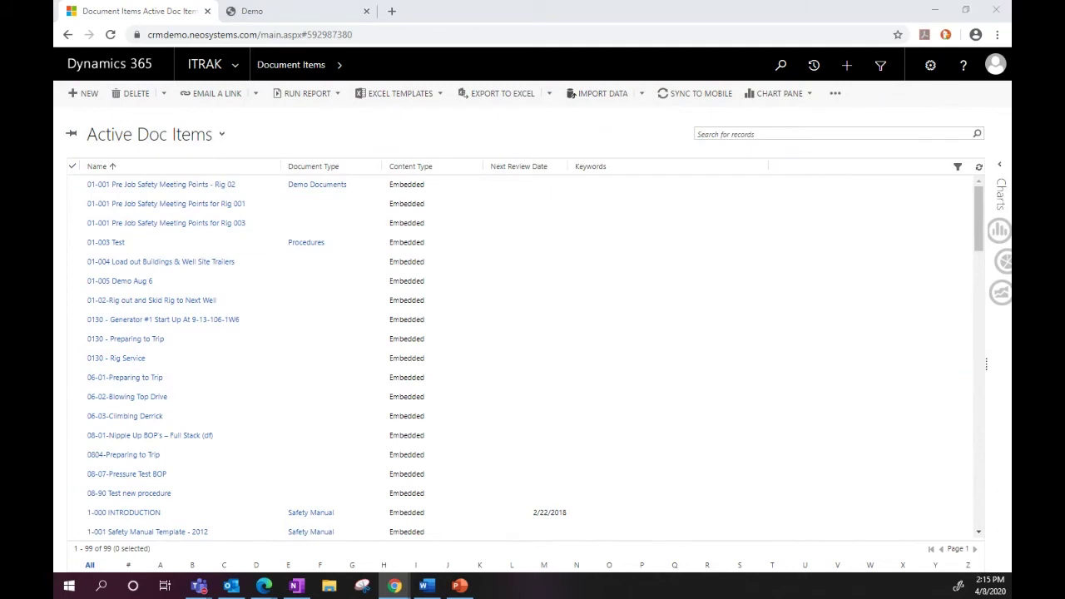
In the newer document items list, start a new record named 'Sample Inspection Template'.
key("alt+Tab")
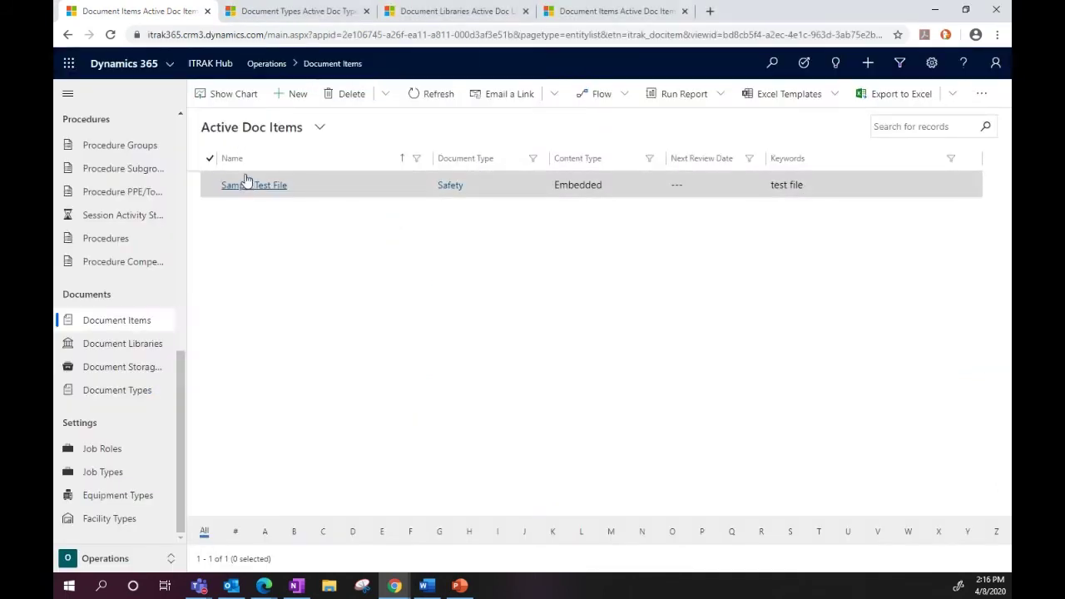
left_click(290, 95)
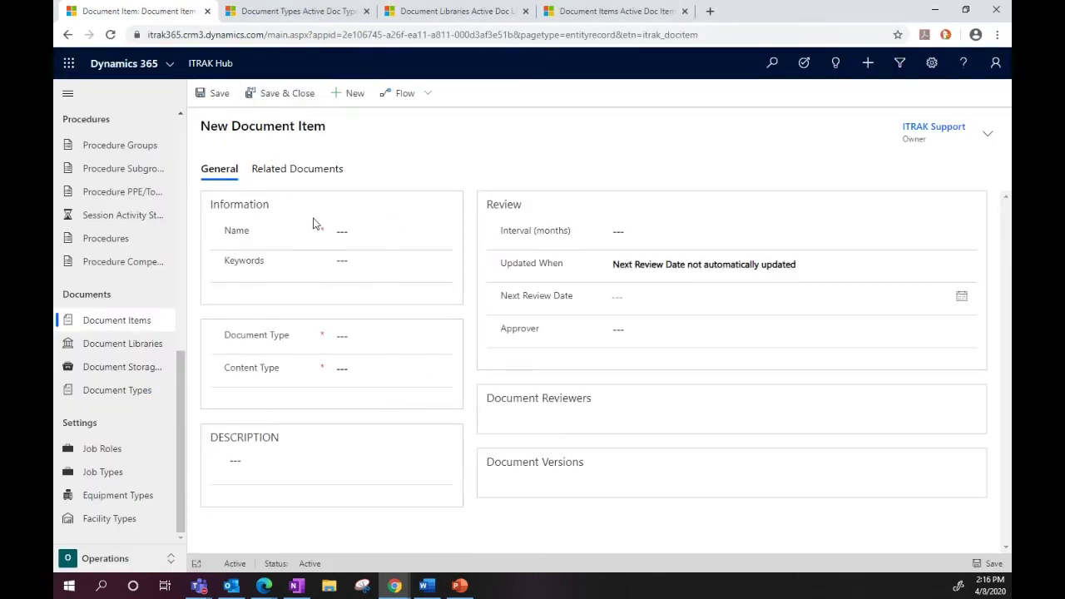
left_click(341, 231)
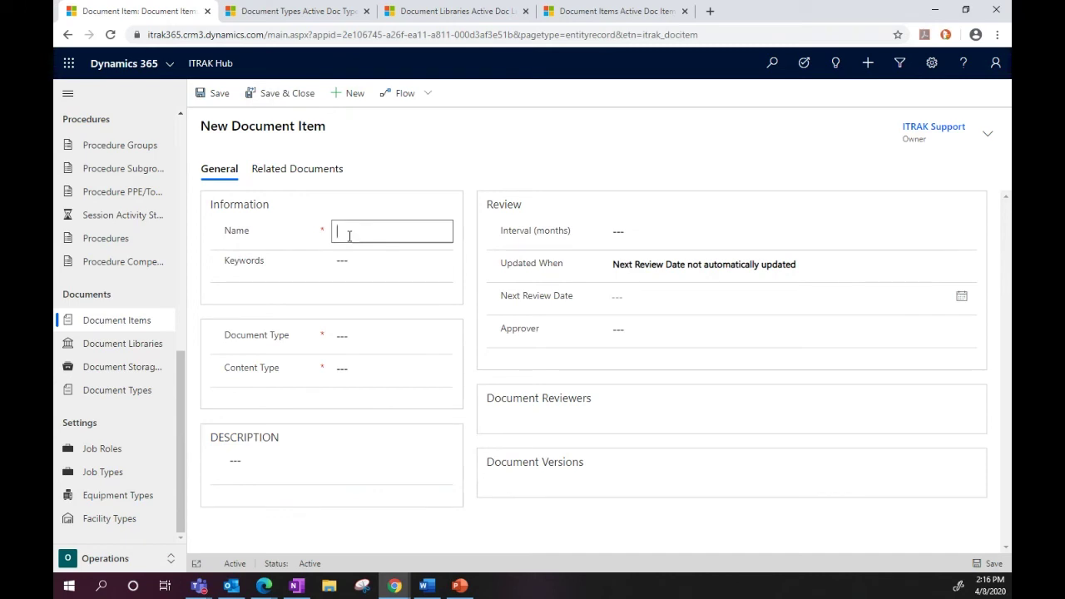
type("Sample Inspection")
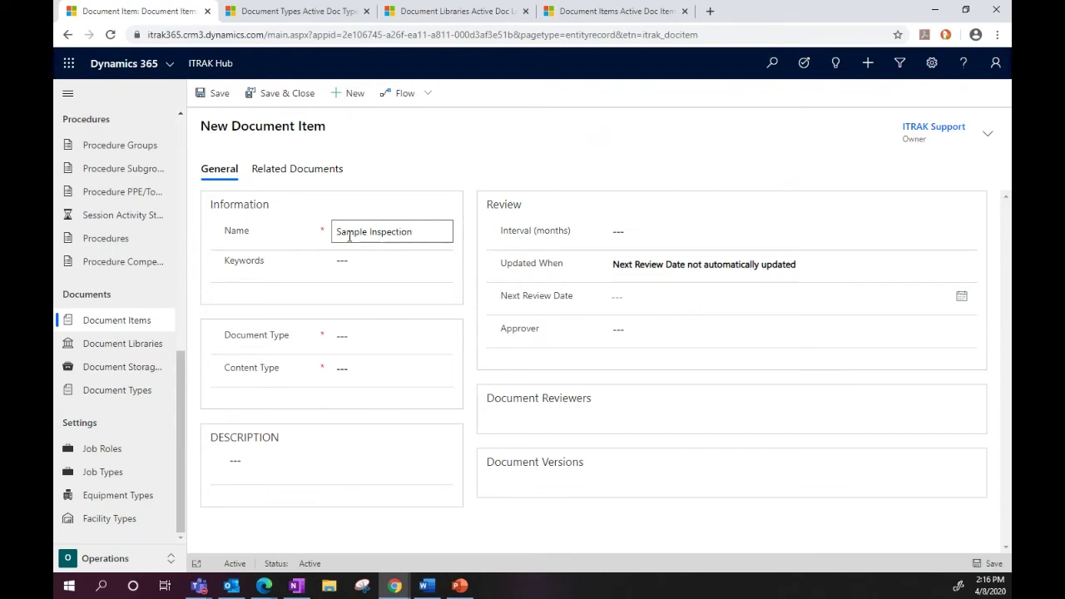
type(" Template")
left_click(358, 263)
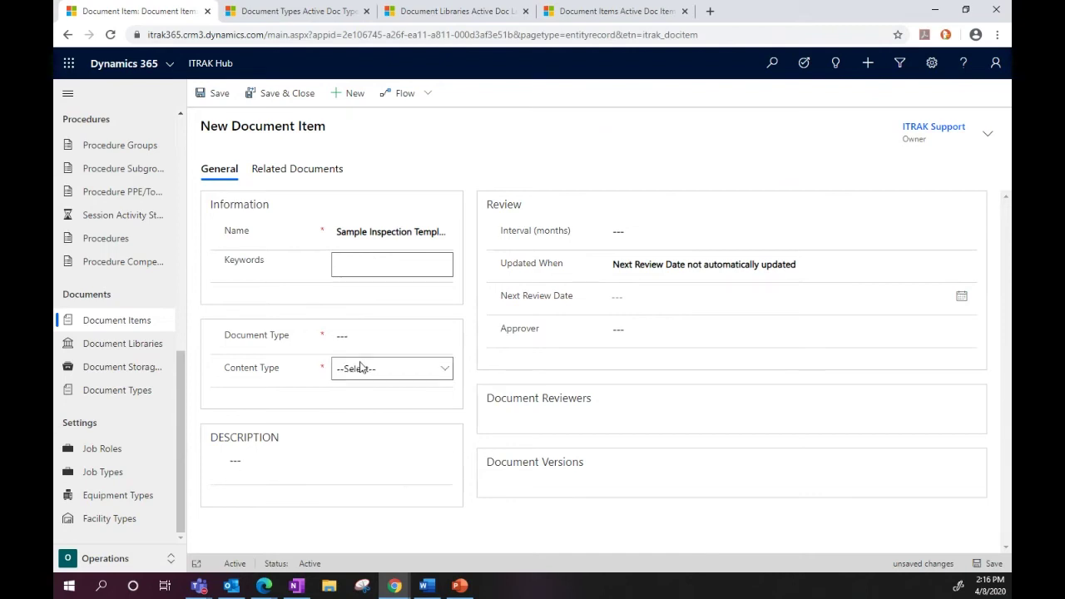
left_click(353, 335)
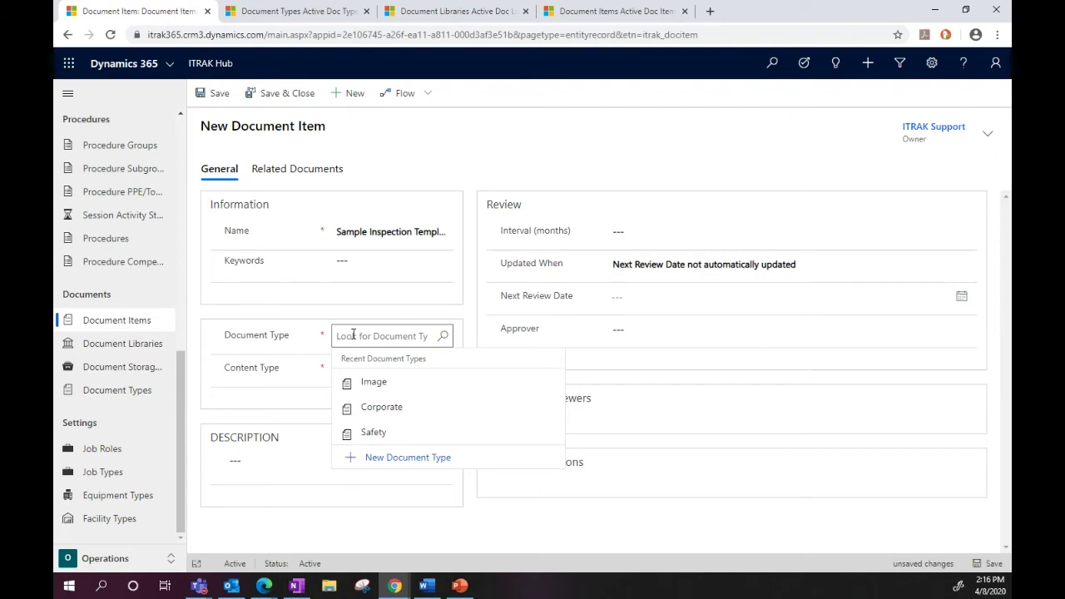
Set Document Type to Safety and Content Type to Embedded, replacing an initial Hyperlink choice.
left_click(374, 433)
left_click(357, 371)
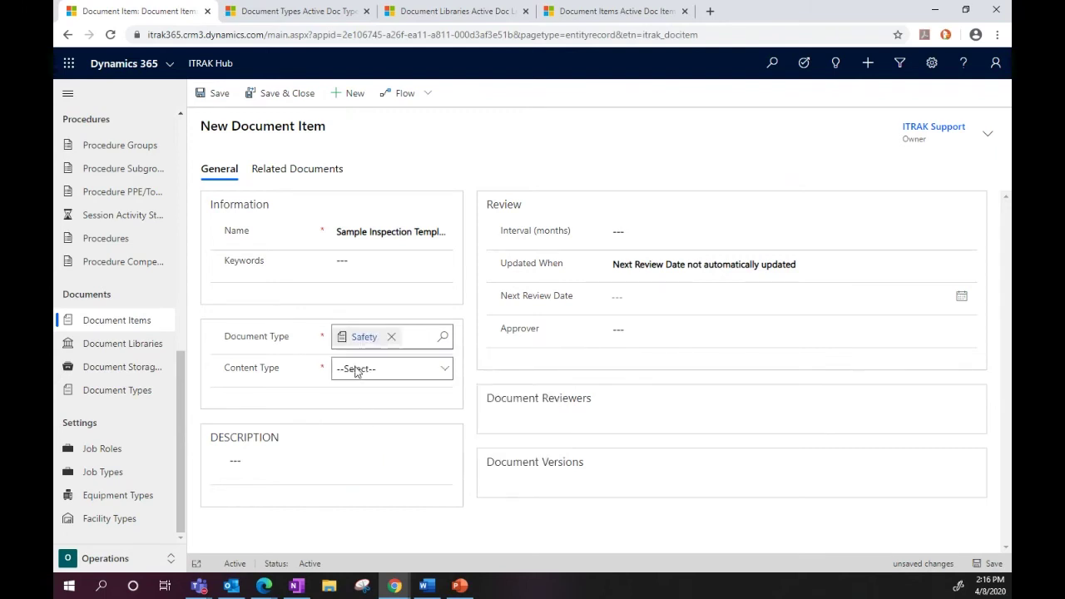
left_click(356, 371)
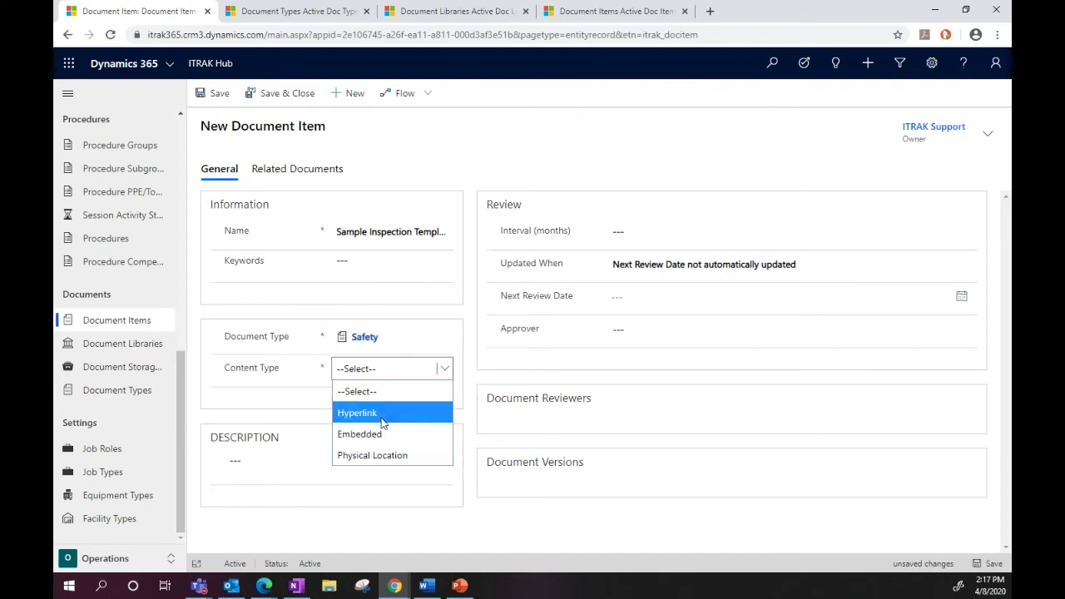
left_click(382, 419)
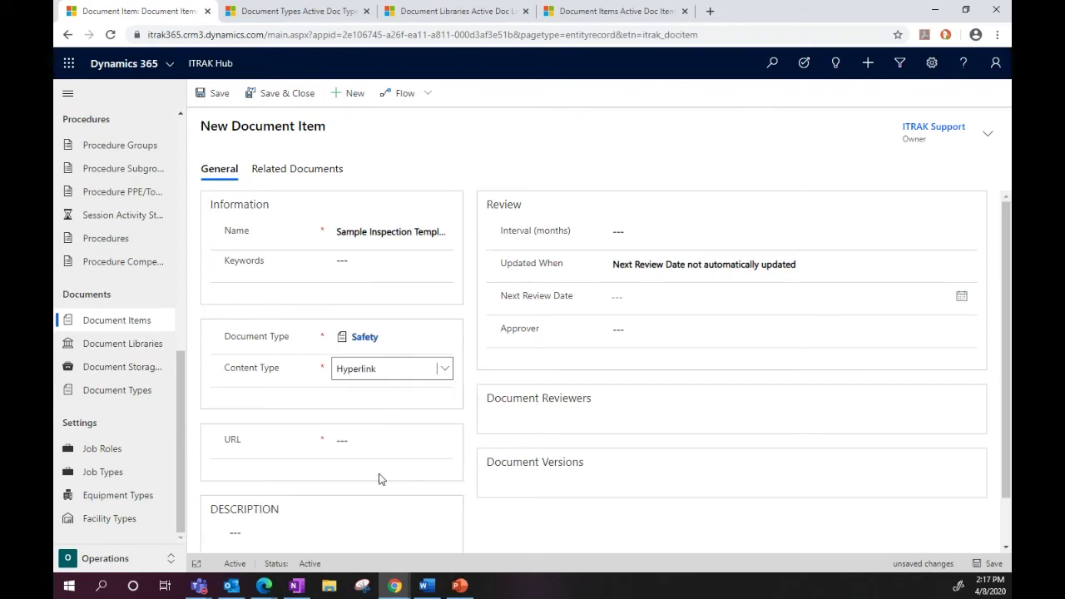
scroll(374, 449, "down", 1)
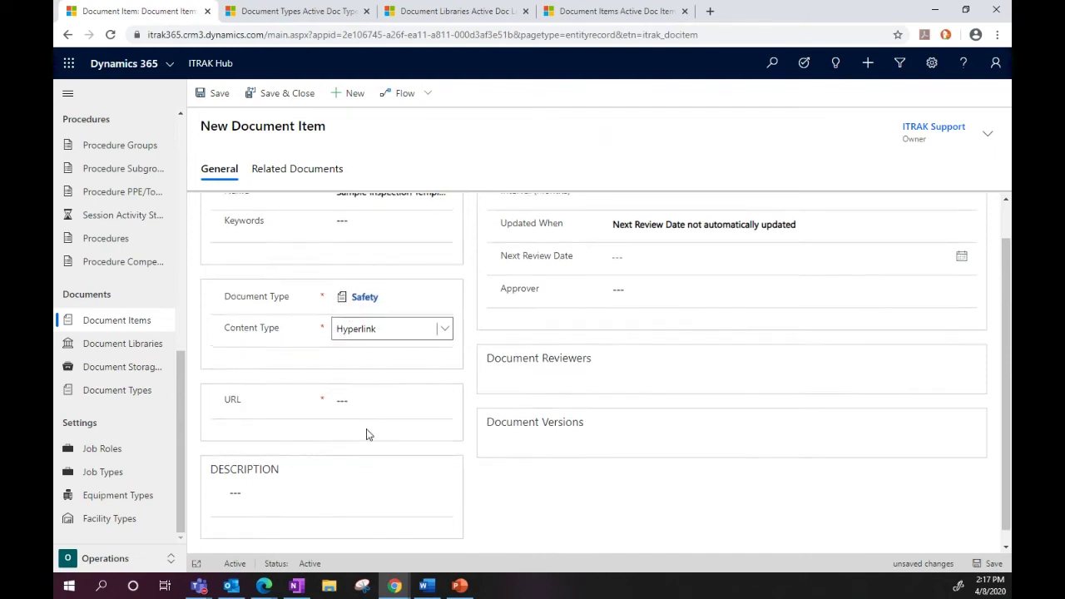
scroll(366, 433, "up", 1)
left_click(441, 350)
left_click(416, 389)
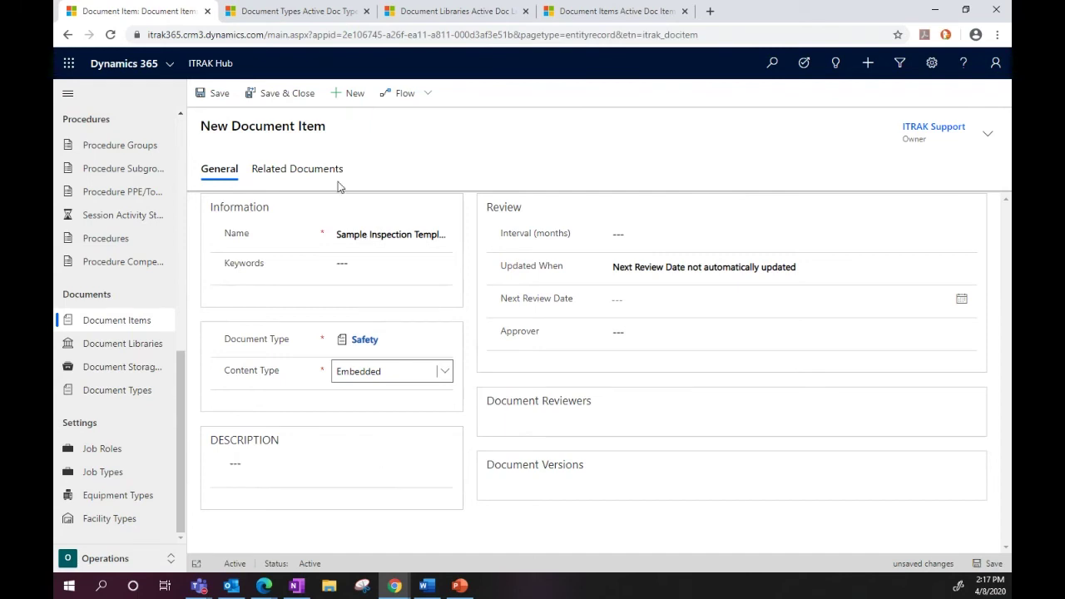
Save the Sample Inspection Template document item record.
left_click(217, 97)
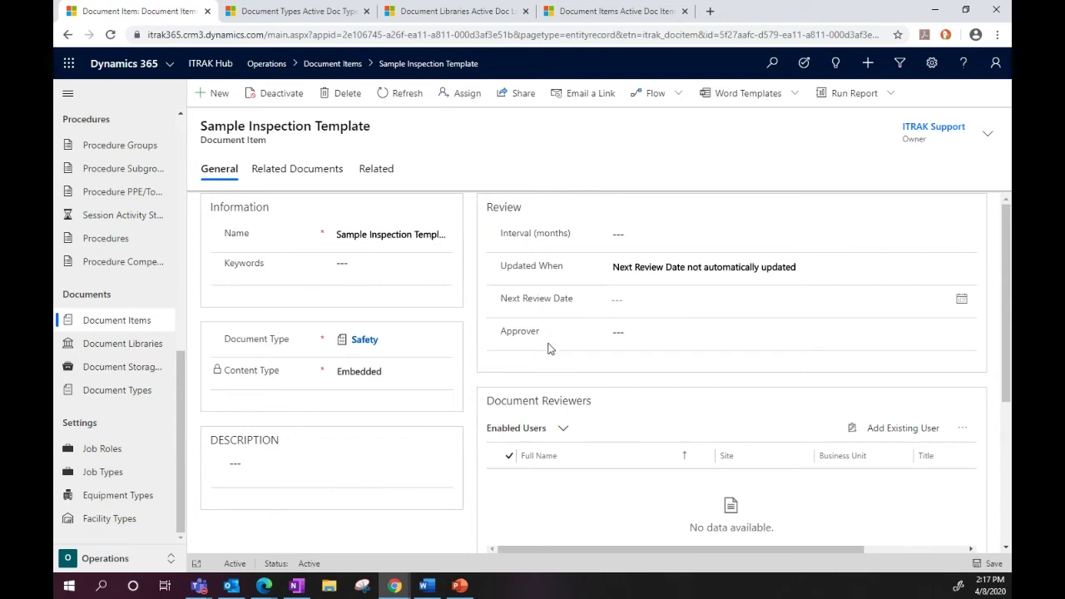
Open the version 0 draft record from the Document Versions grid.
scroll(468, 371, "down", 2)
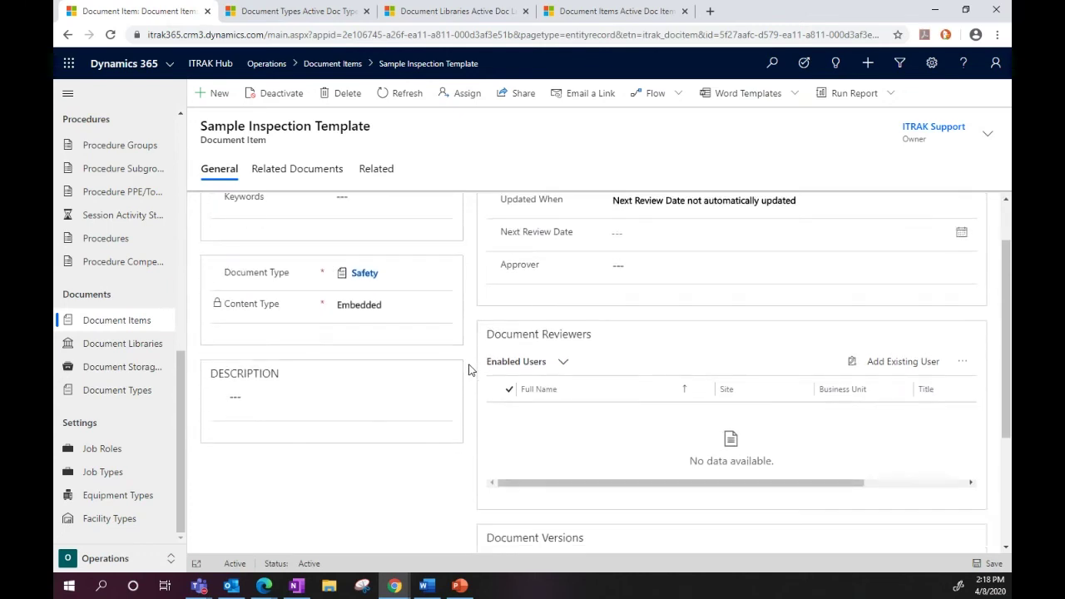
scroll(488, 361, "down", 2)
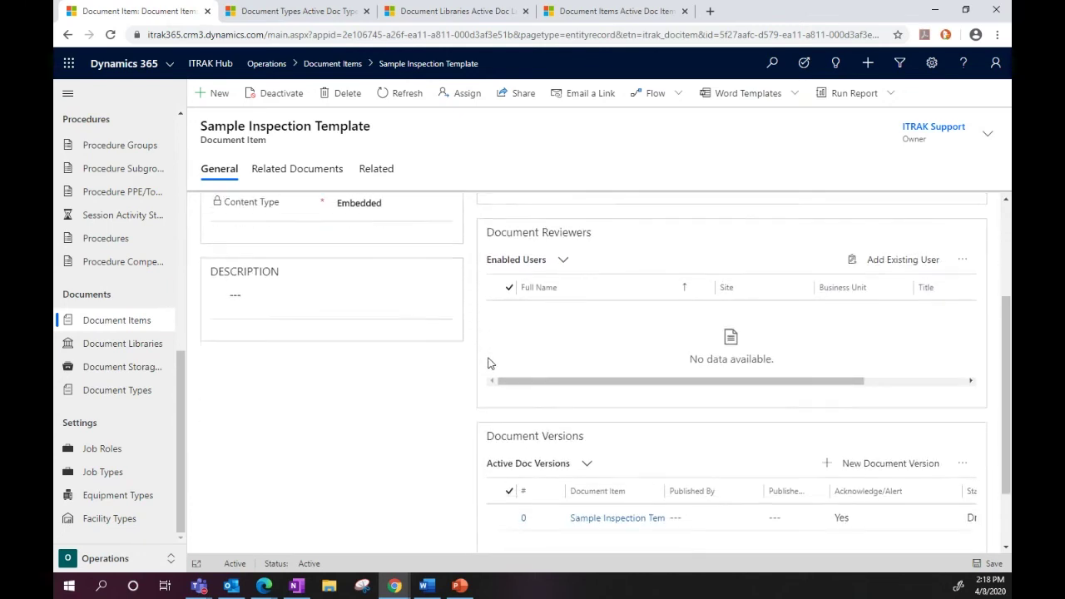
scroll(489, 363, "down", 2)
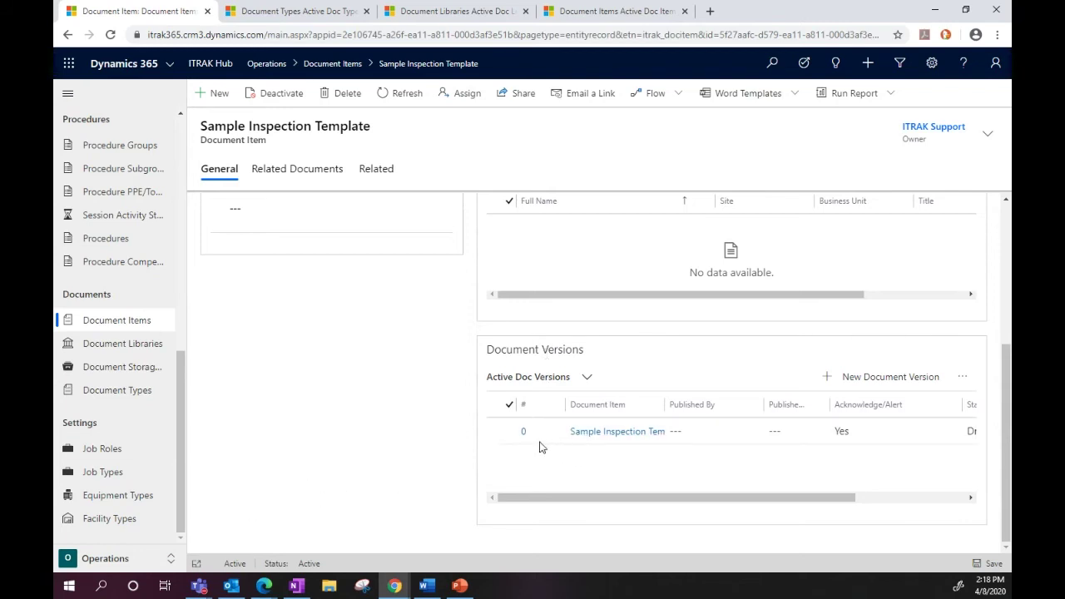
left_click(502, 434)
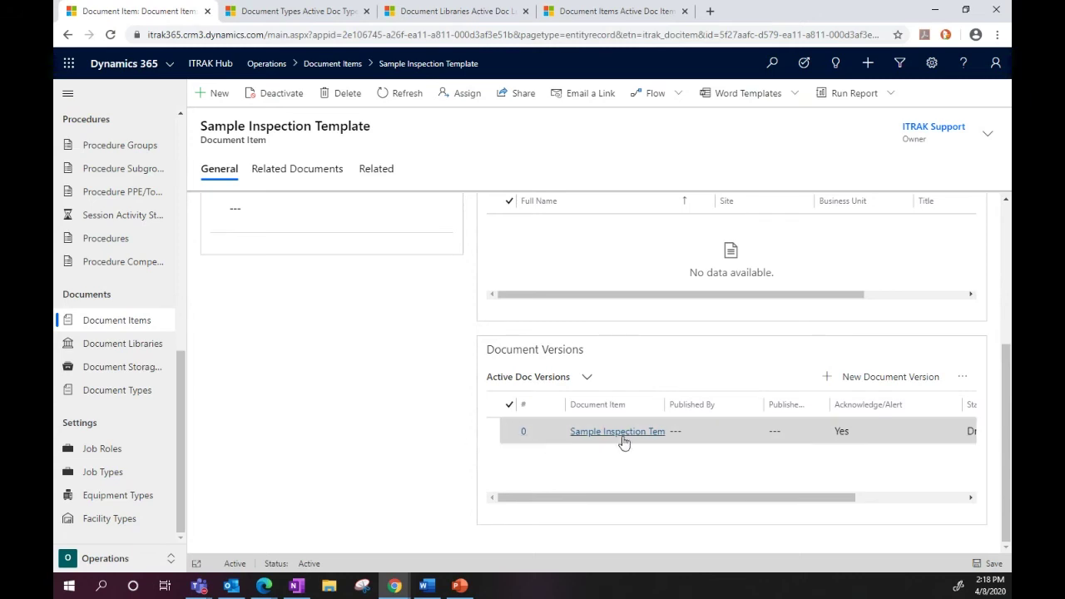
double_click(547, 432)
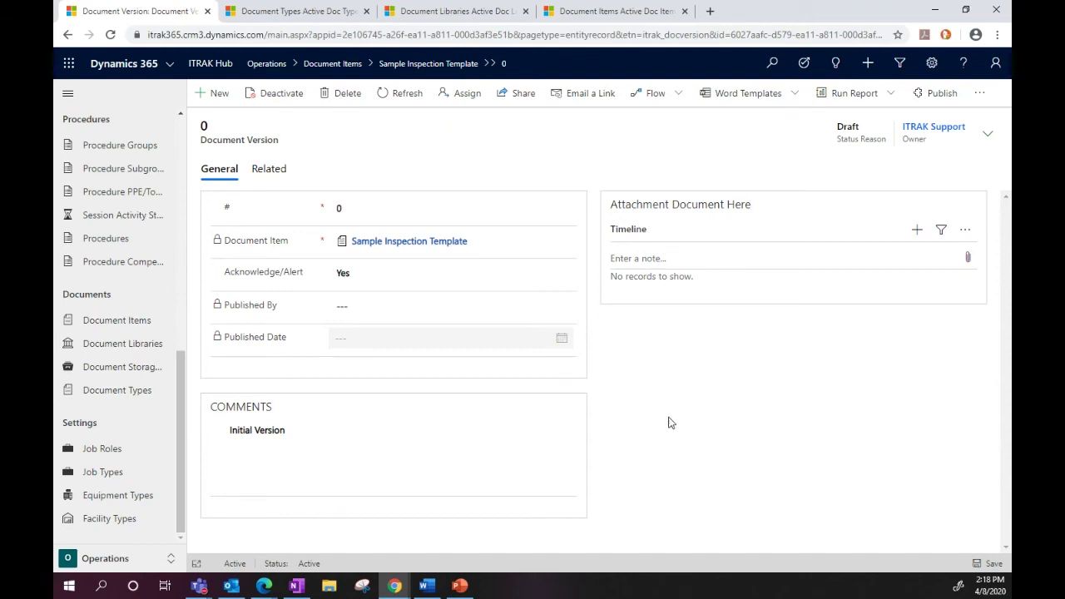
Add a timeline note titled 'Document' with Sample File.docx from Downloads attached.
left_click(657, 261)
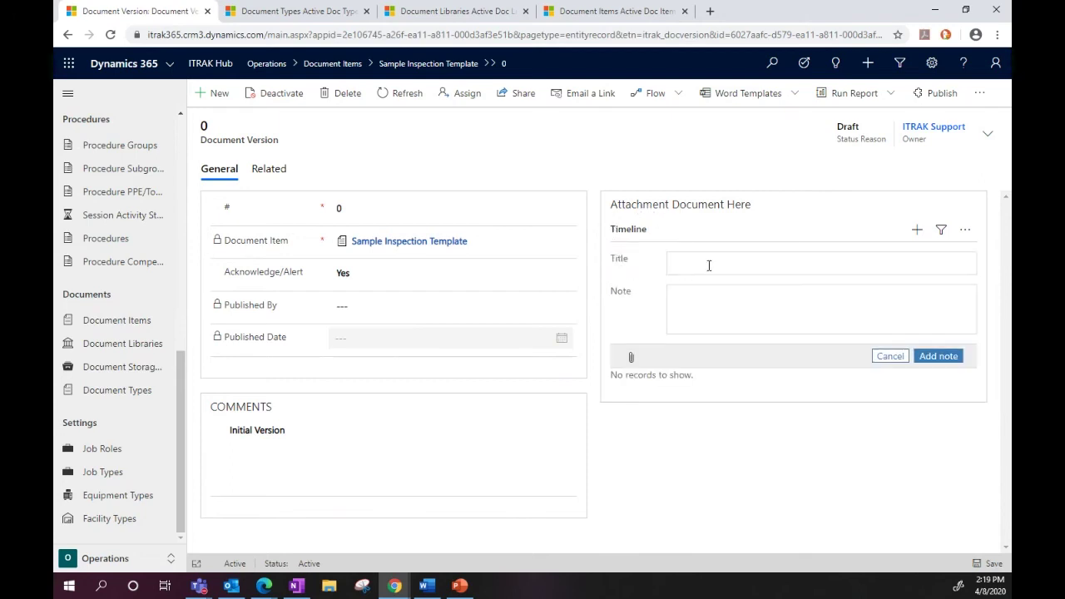
type("Document")
left_click(632, 359)
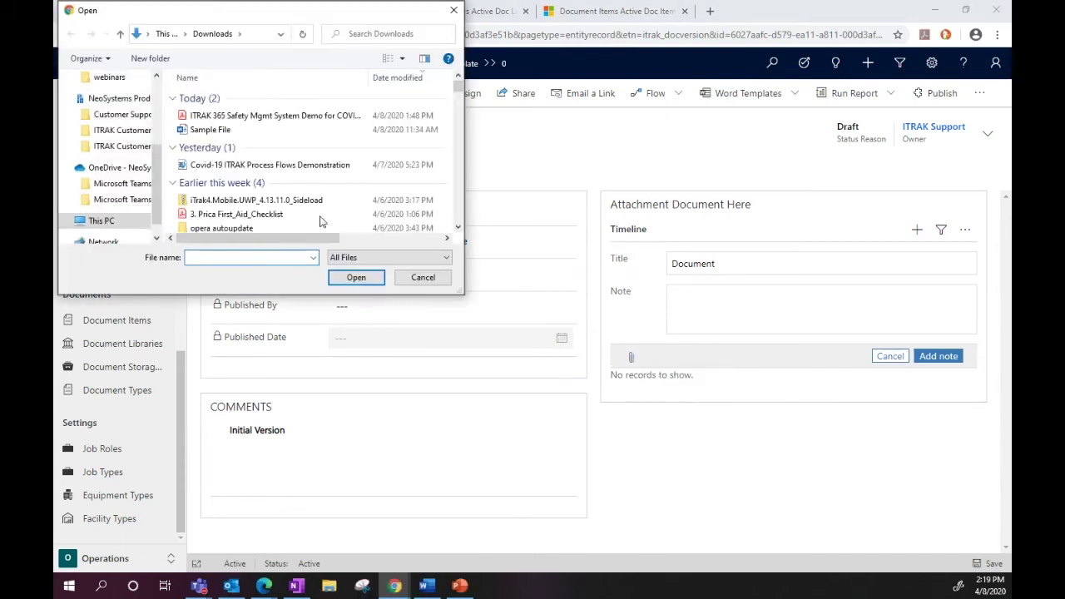
left_click(215, 130)
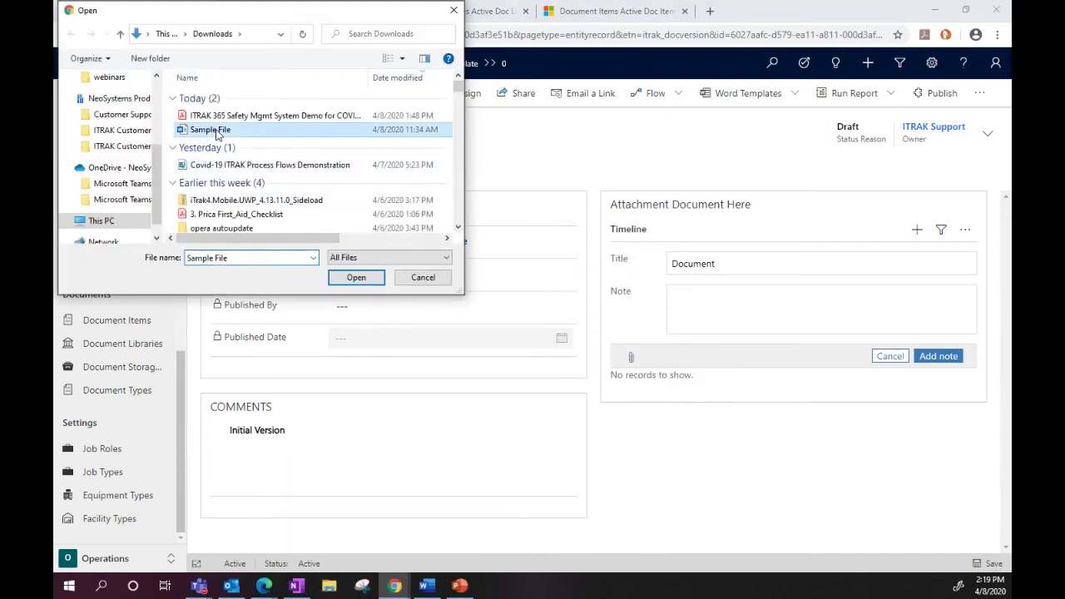
left_click(356, 278)
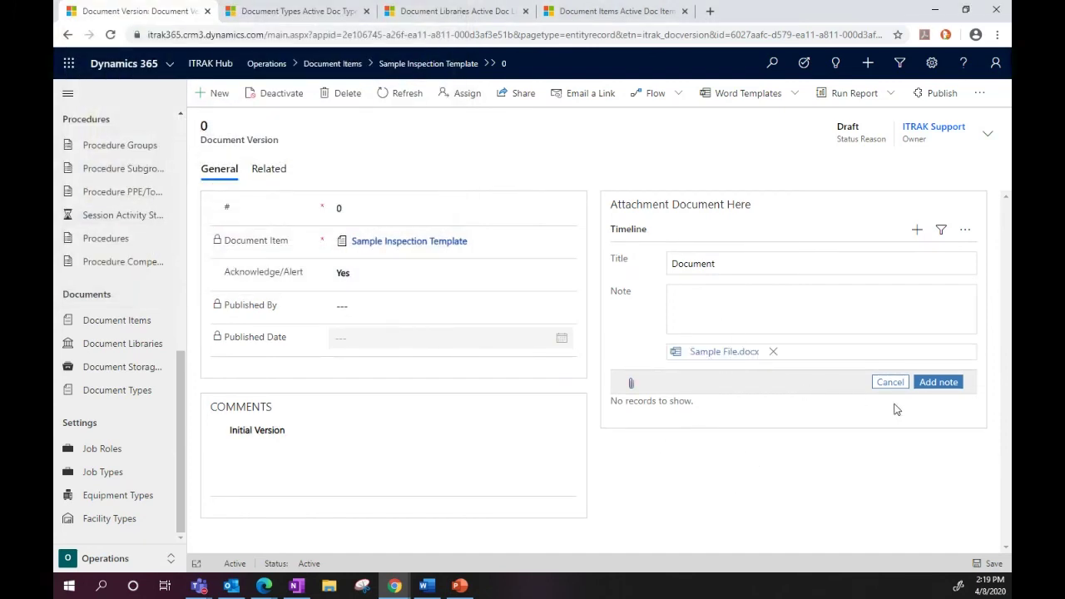
left_click(939, 383)
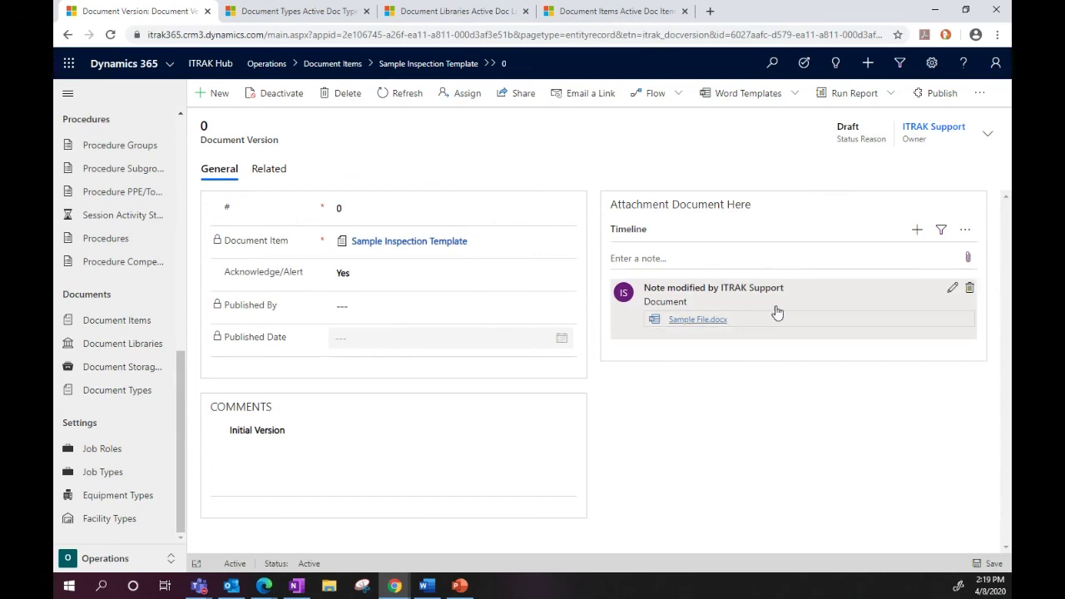
Publish version 0, acknowledge the saving notice, and check its new Published status.
left_click(981, 95)
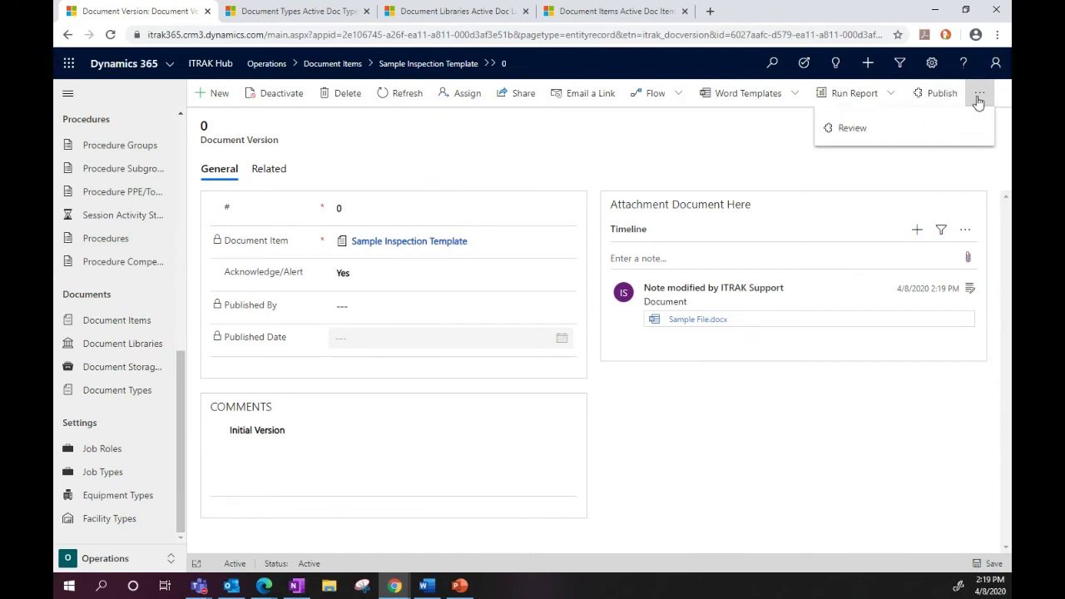
left_click(929, 97)
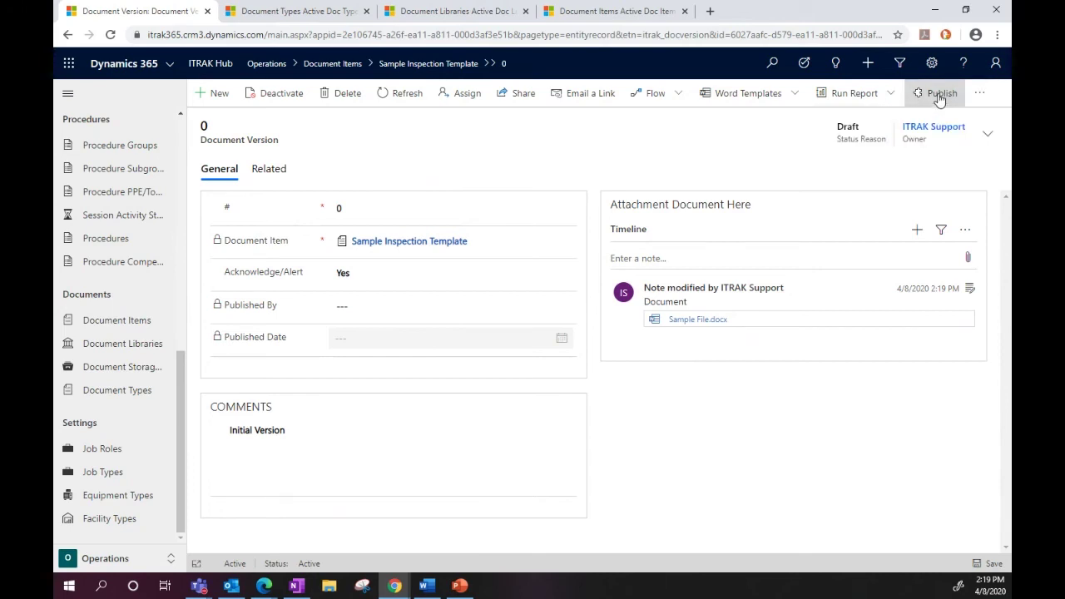
left_click(939, 96)
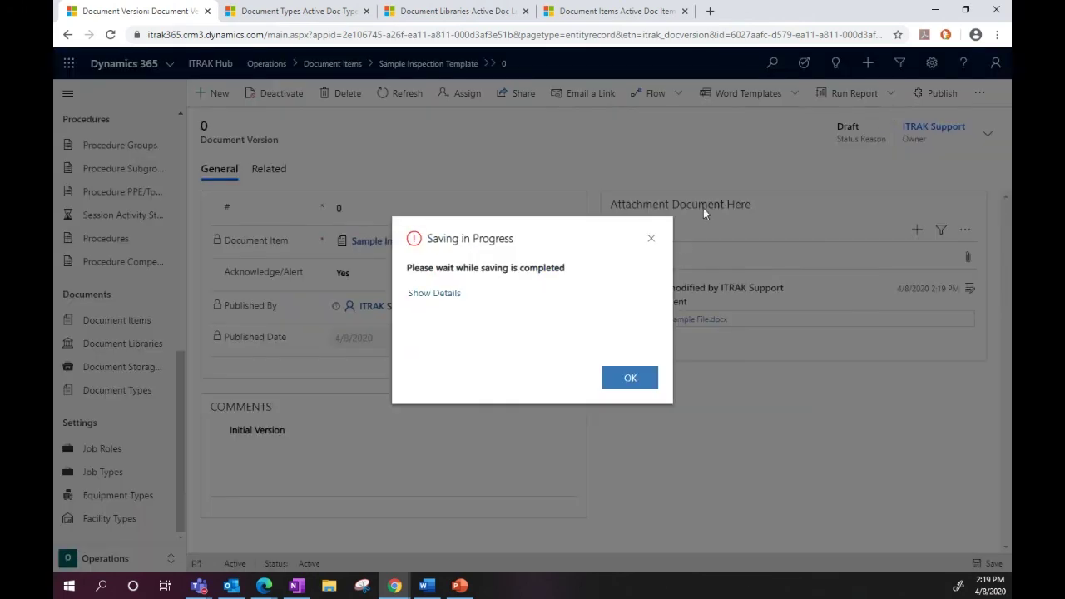
left_click(633, 381)
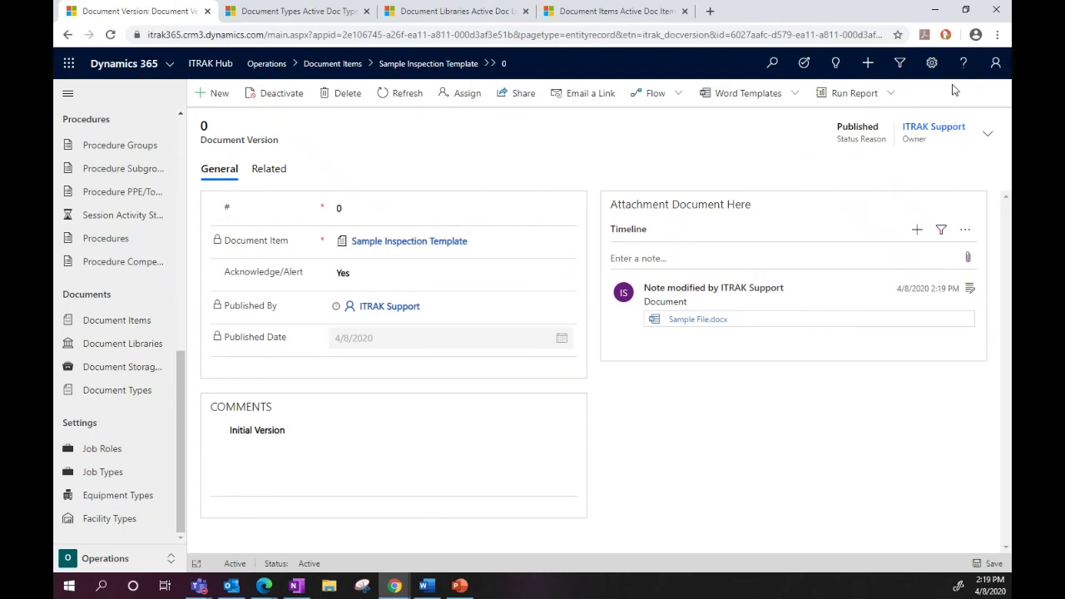
double_click(852, 126)
left_click(836, 154)
Reopen Sample Inspection Template and scroll its versions grid to version 0's 4/8/2020 published date.
left_click(426, 64)
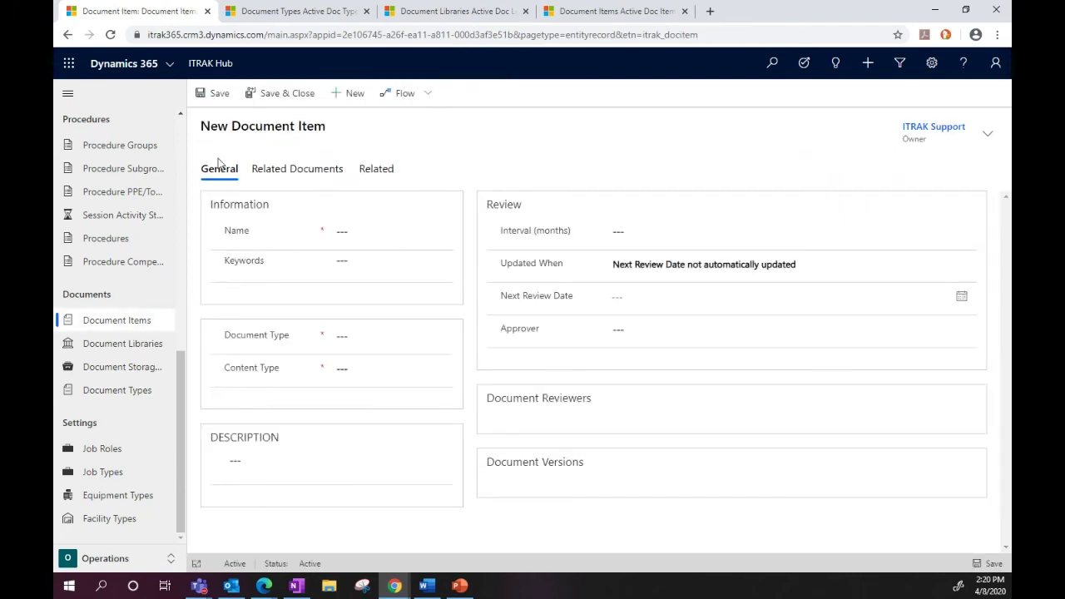
left_click(133, 325)
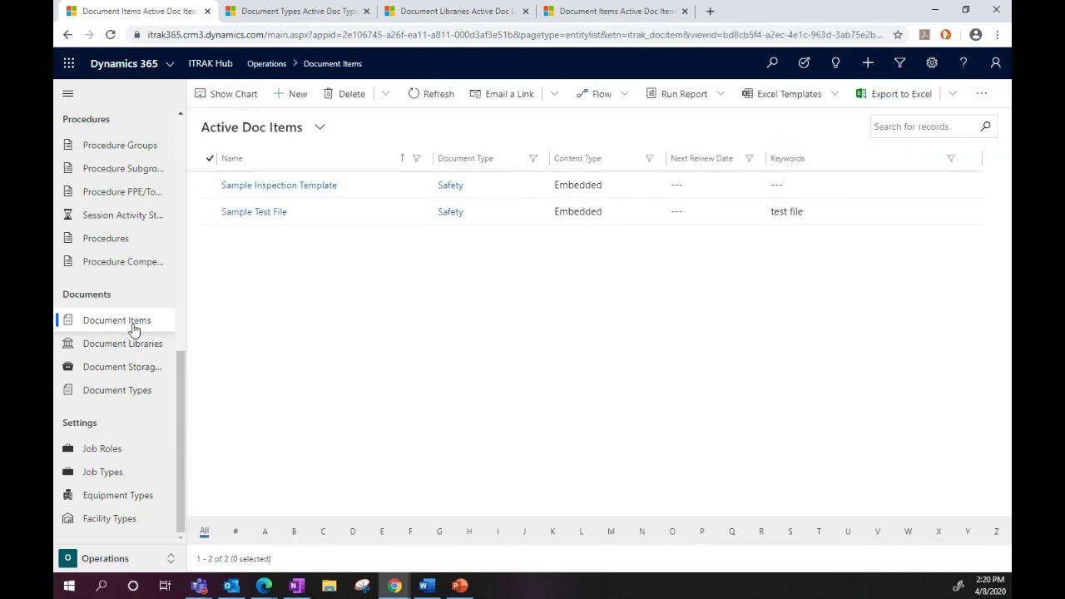
left_click(263, 188)
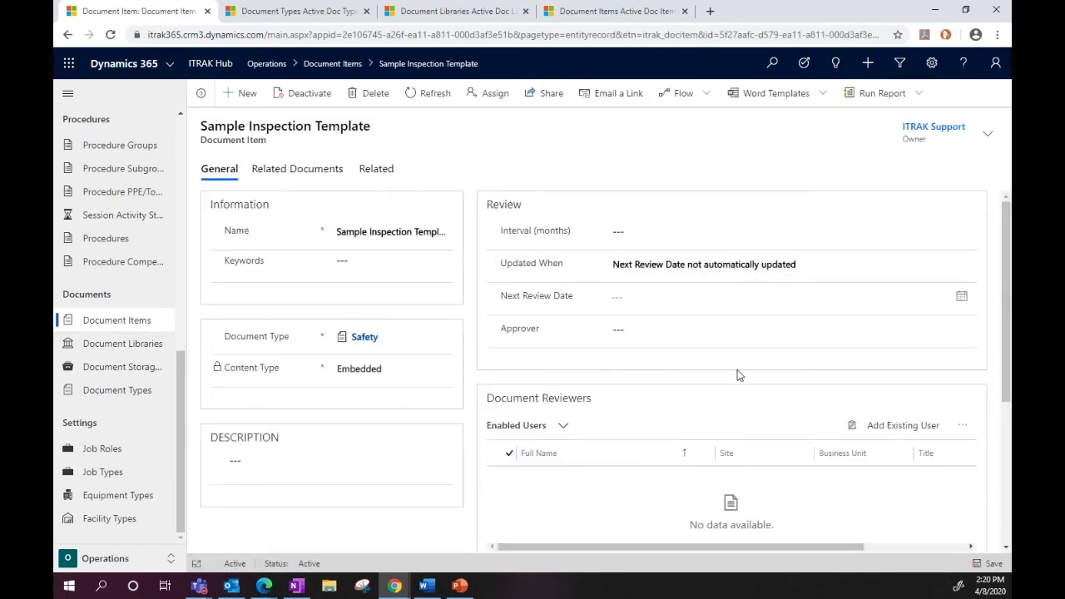
scroll(737, 375, "down", 3)
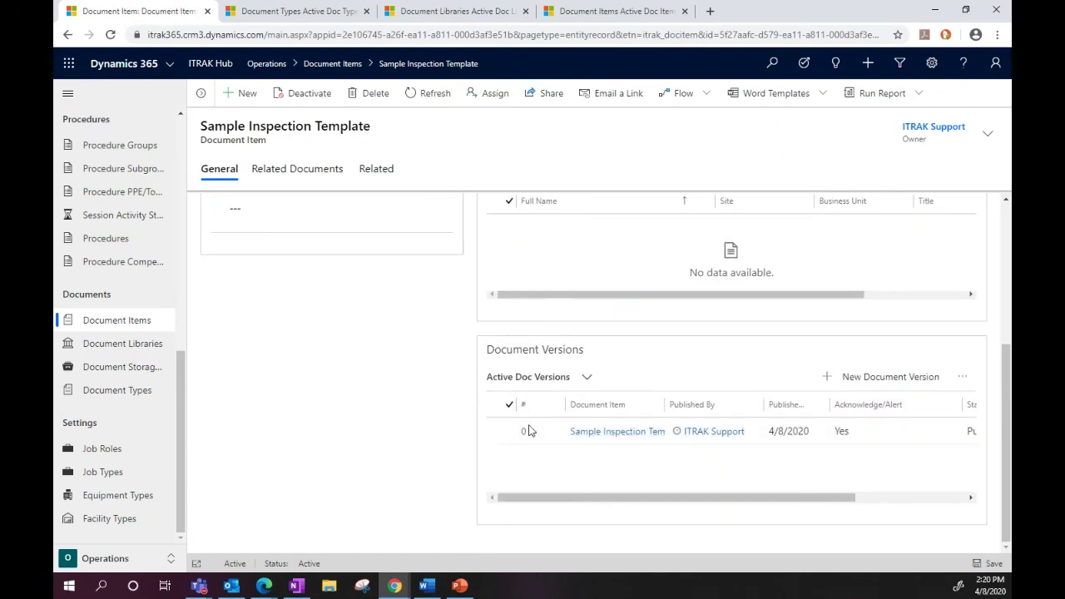
left_click_drag(563, 498, 625, 500)
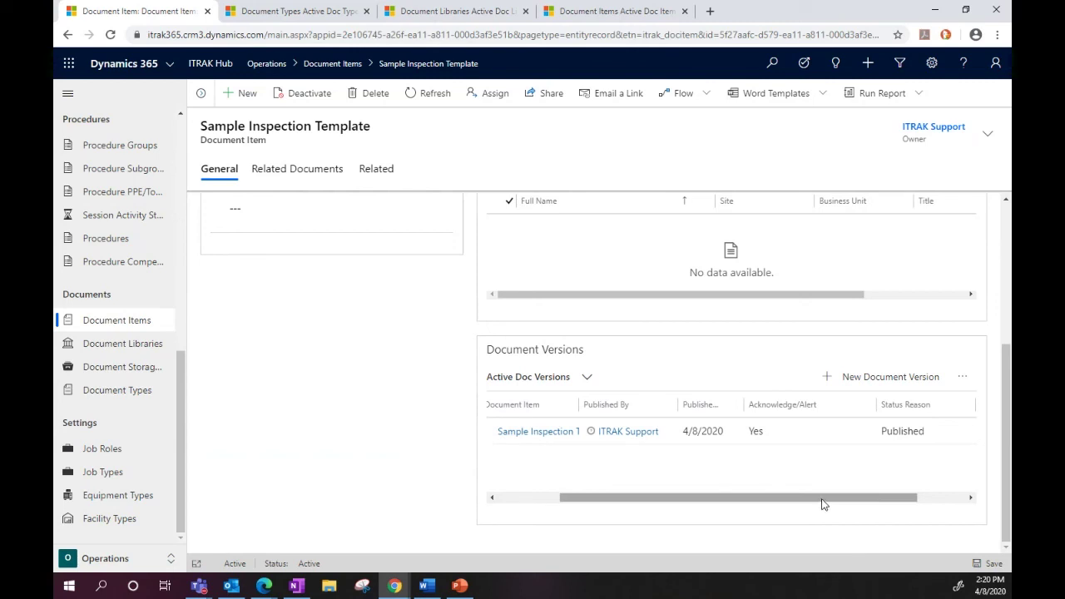
left_click_drag(822, 504, 690, 502)
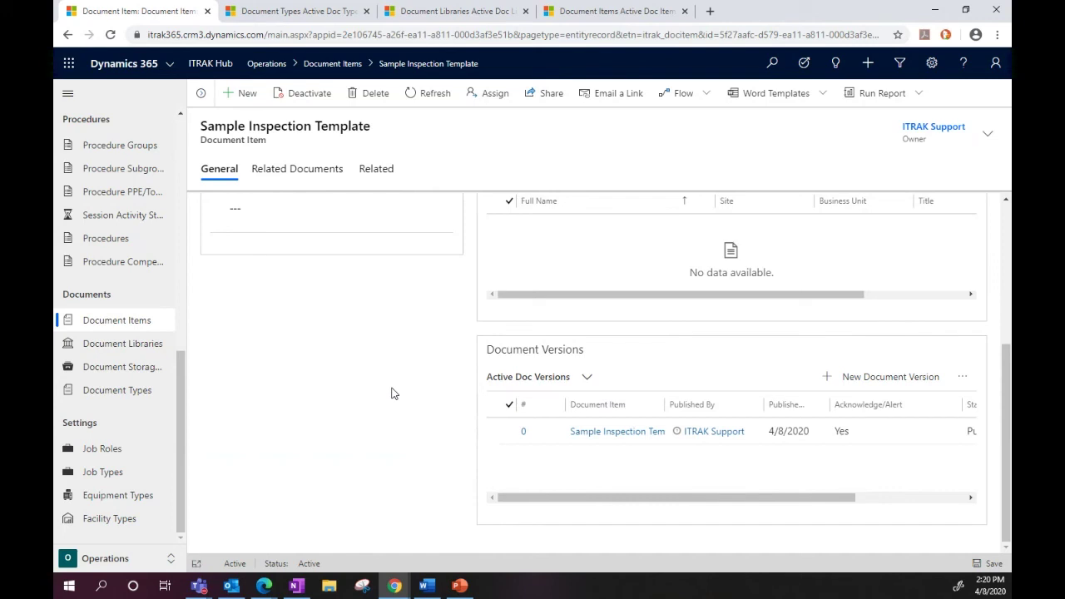
In the demo environment window, open the Safety library via Operation Settings > Document Libraries.
left_click(402, 588)
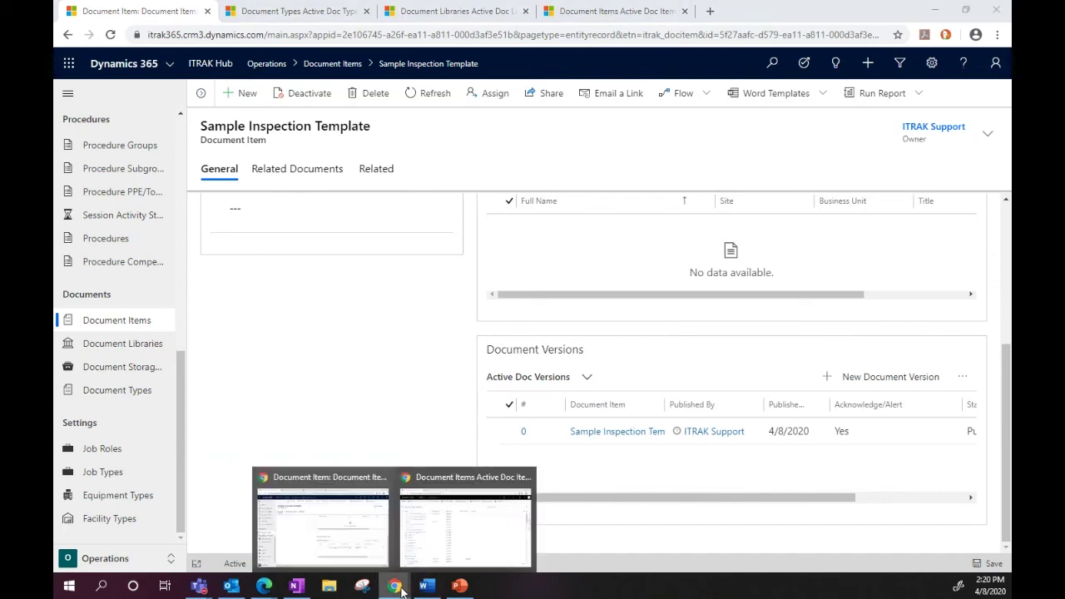
left_click(464, 553)
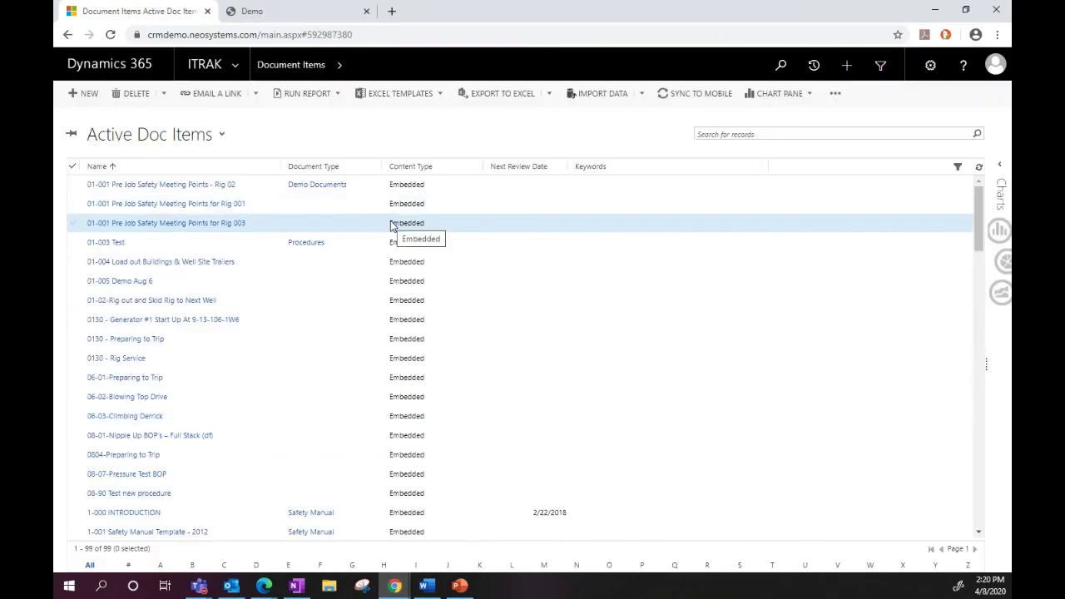
left_click(240, 73)
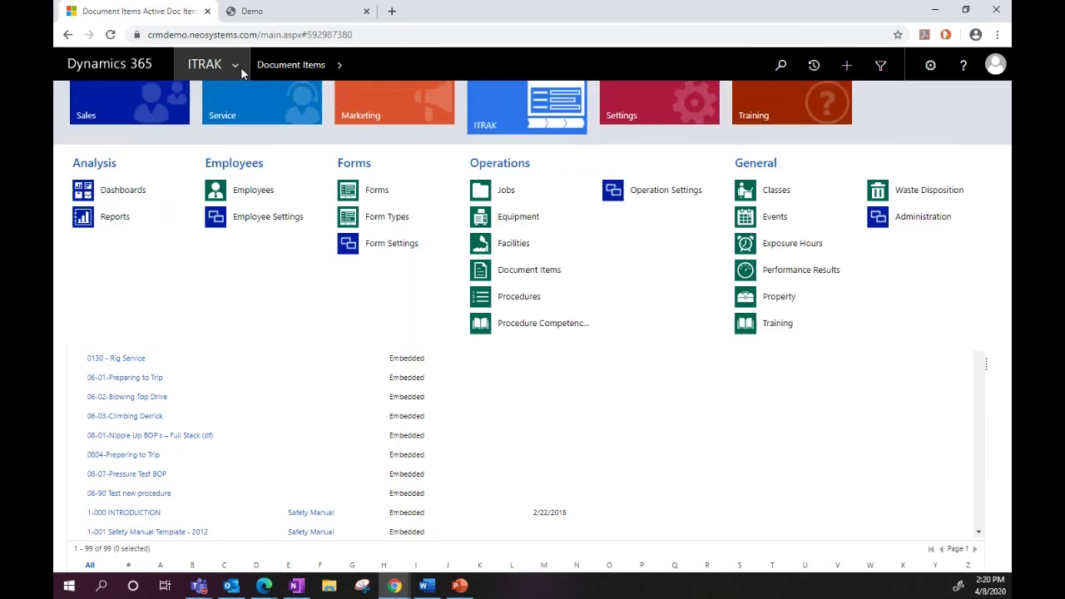
left_click(652, 198)
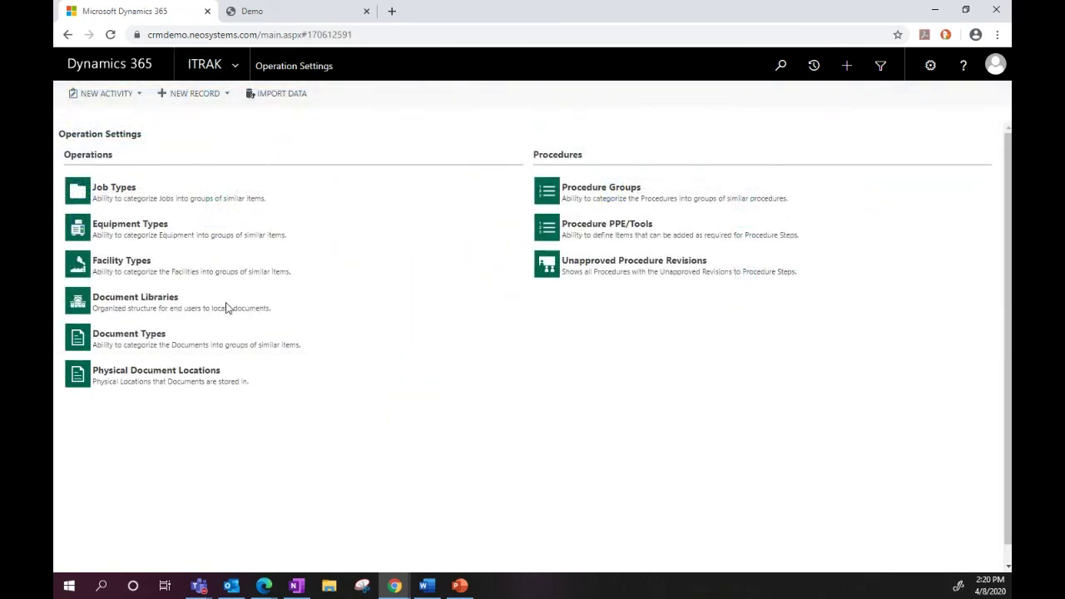
left_click(167, 305)
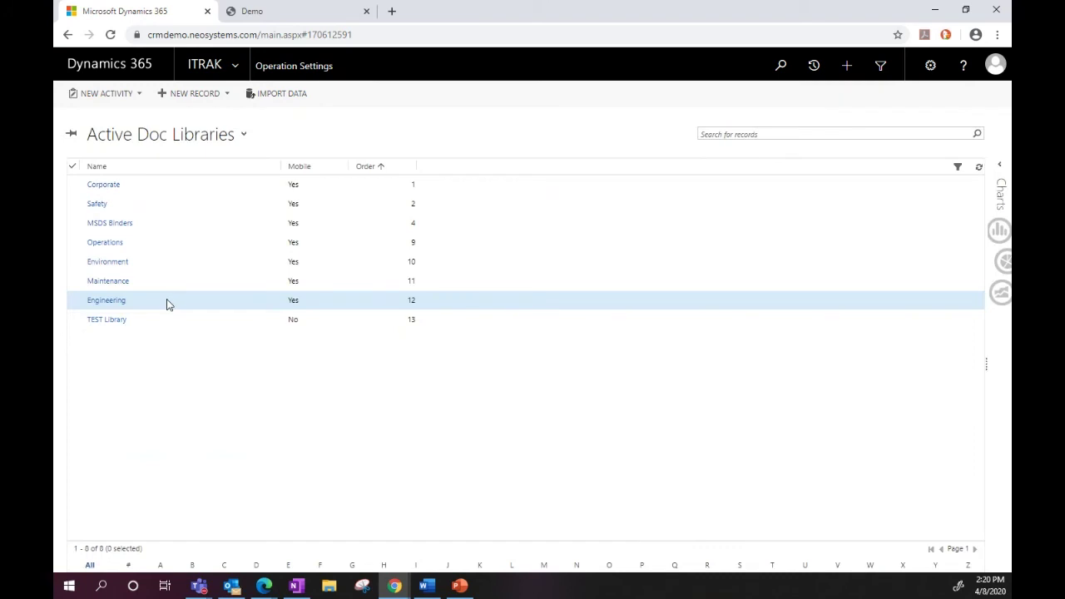
left_click(98, 204)
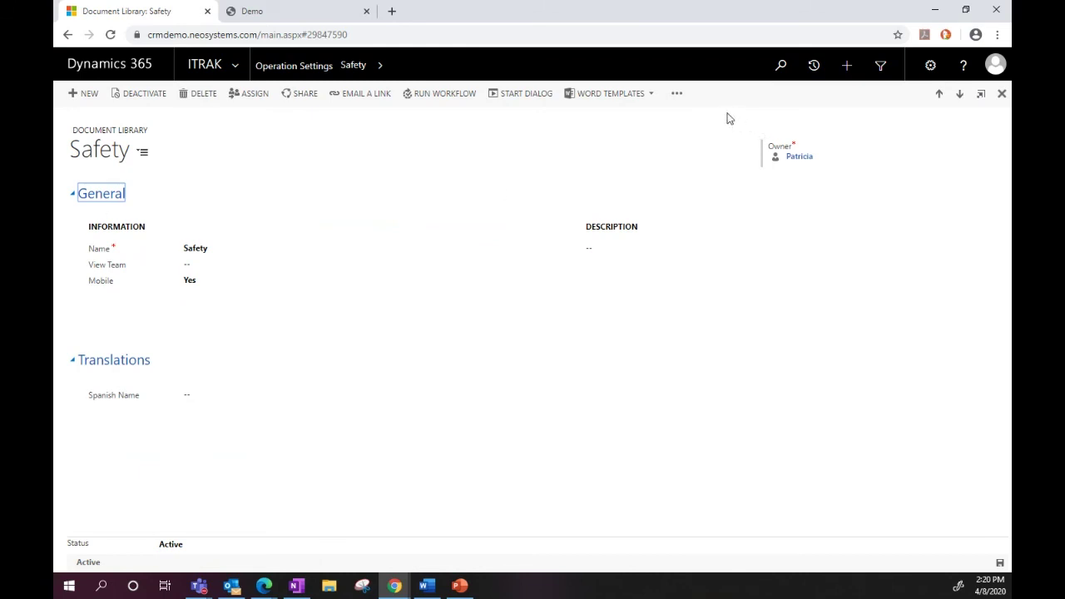
left_click(677, 93)
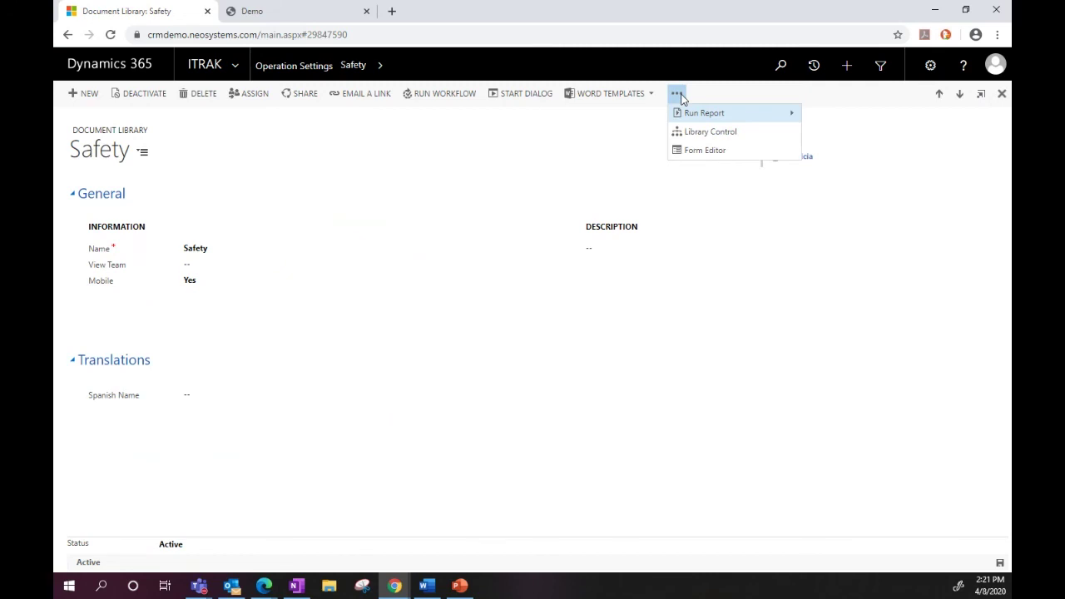
Open the Safety library's folder manager, centre its window, and select the Policies folder.
left_click(704, 138)
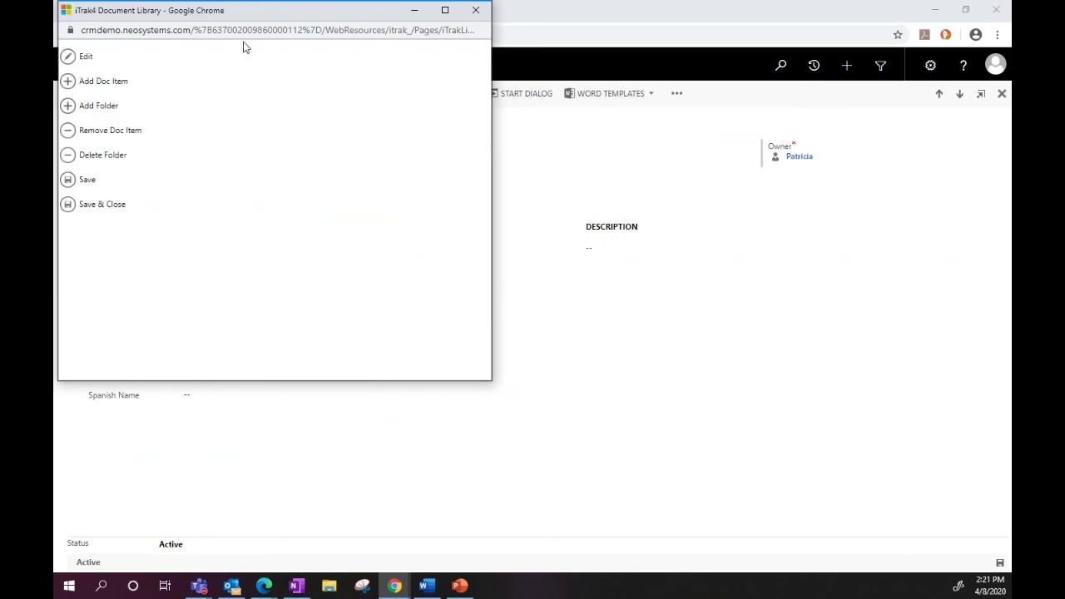
left_click_drag(255, 14, 488, 119)
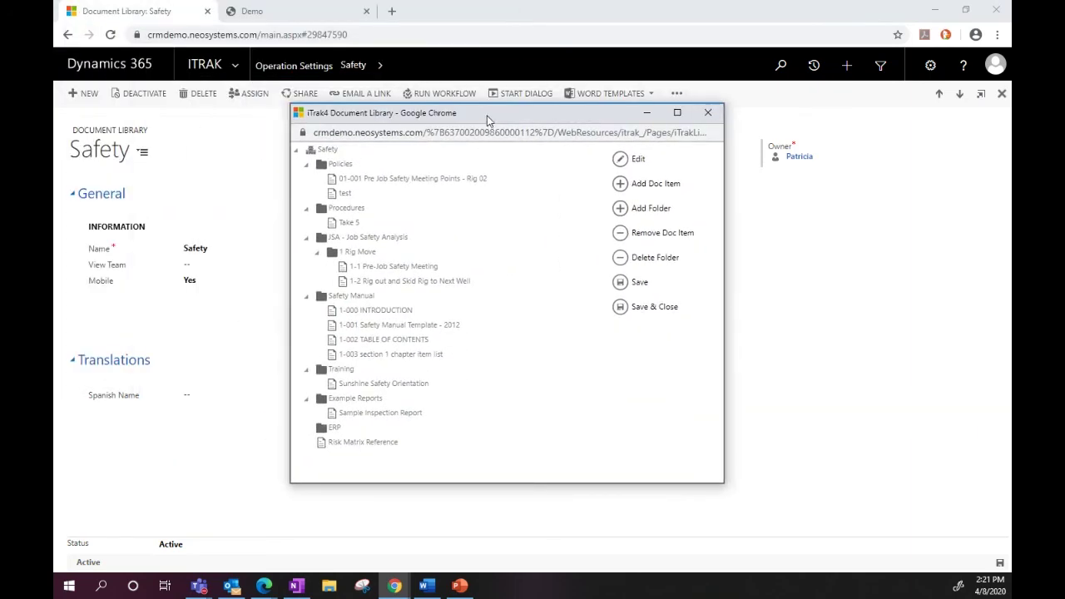
left_click(329, 151)
left_click(348, 223)
left_click(342, 179)
left_click(340, 167)
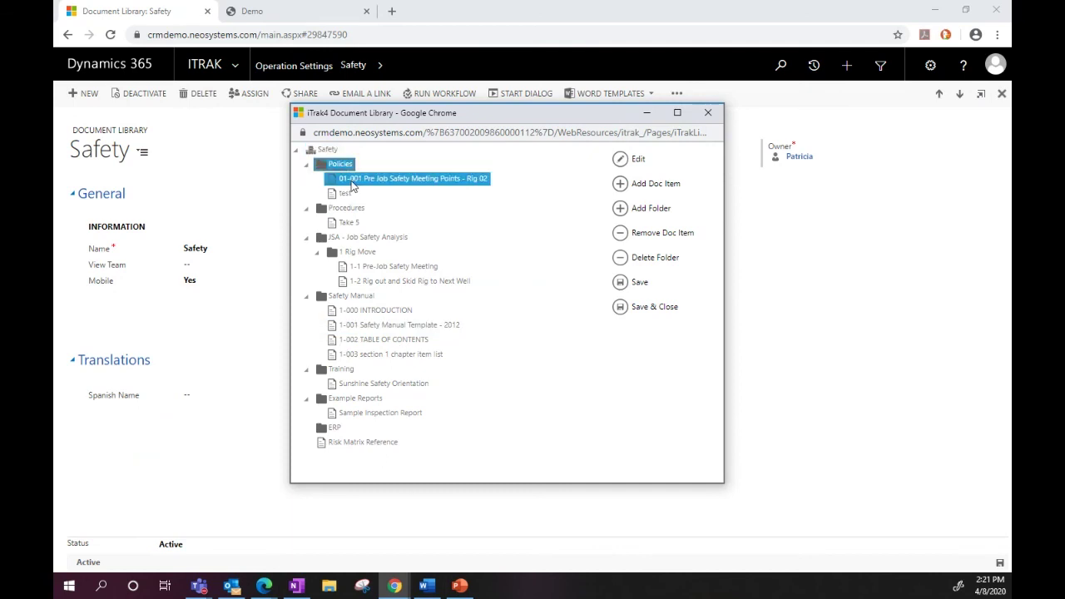
Add Sample Inspection Report to Policies after searching documents for 'sample'.
left_click(654, 186)
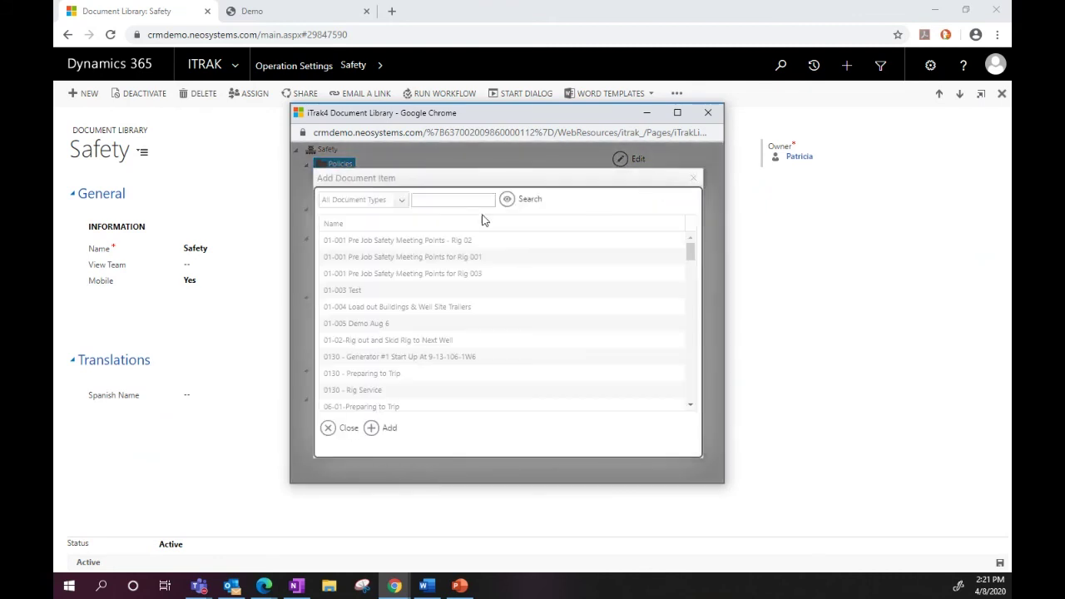
left_click(437, 199)
type("s")
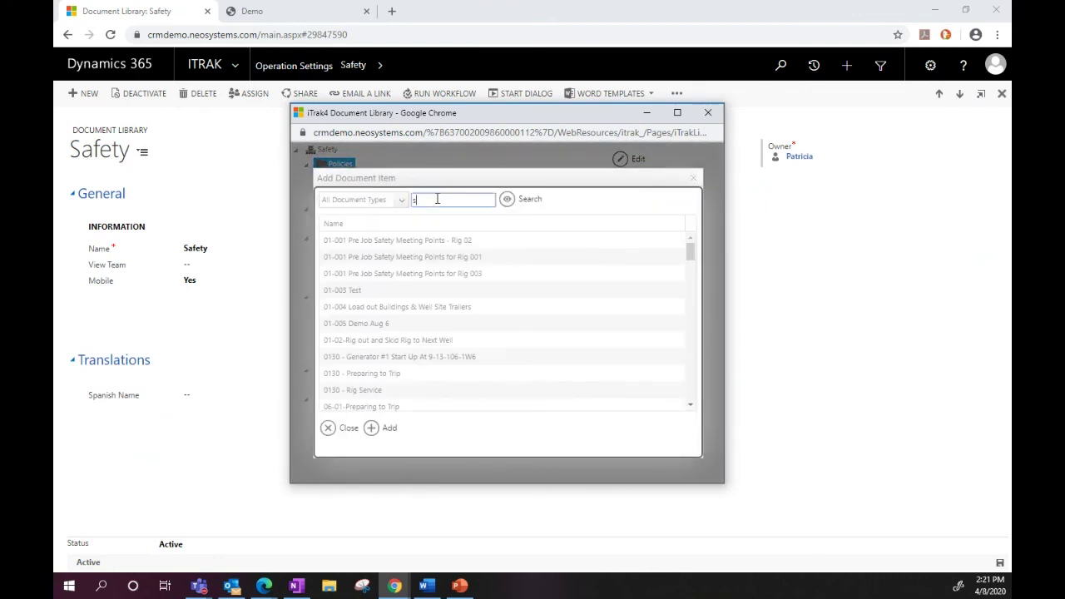
type("ample")
left_click(518, 204)
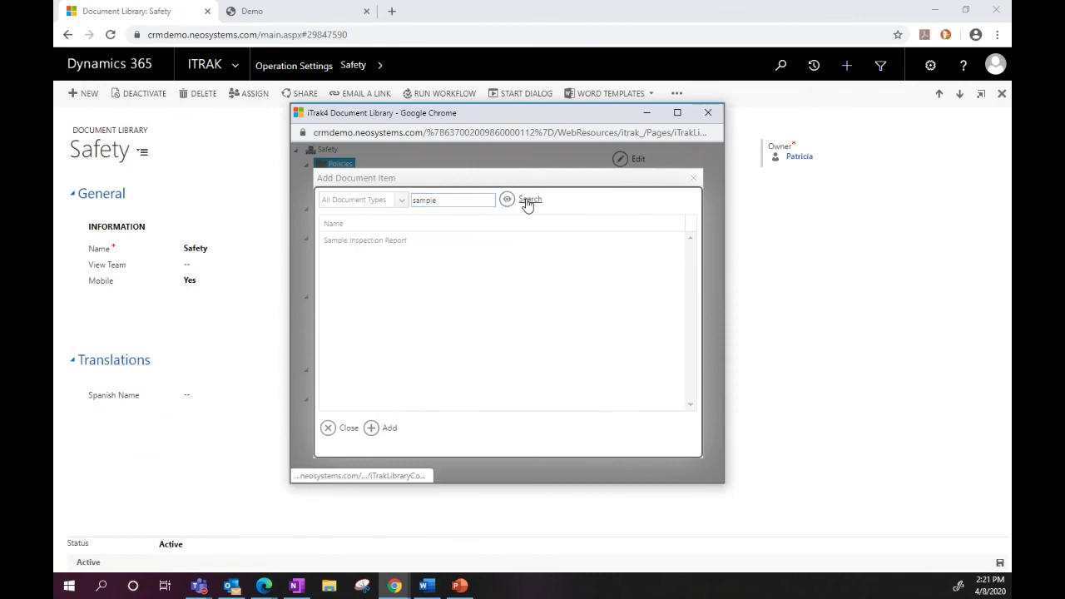
left_click(373, 240)
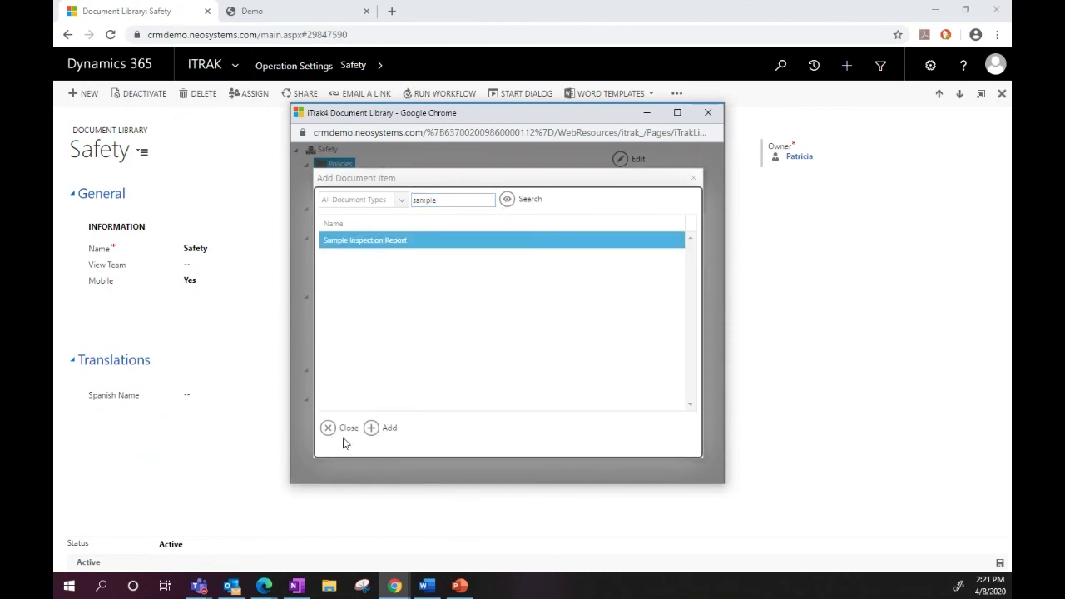
left_click(386, 431)
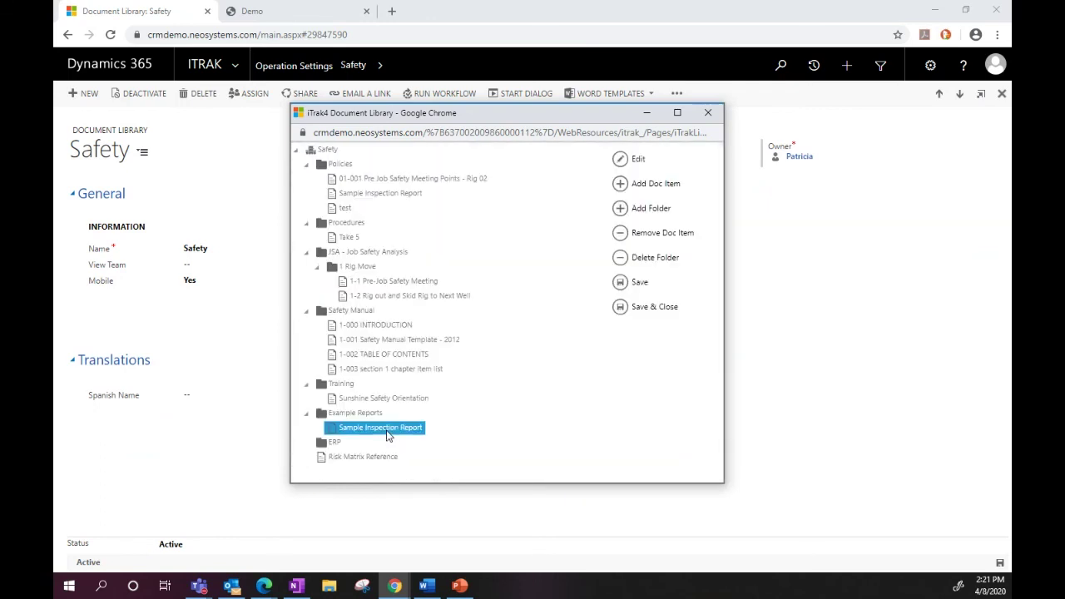
Remove Sample Inspection Report from the Policies folder and confirm.
left_click(390, 196)
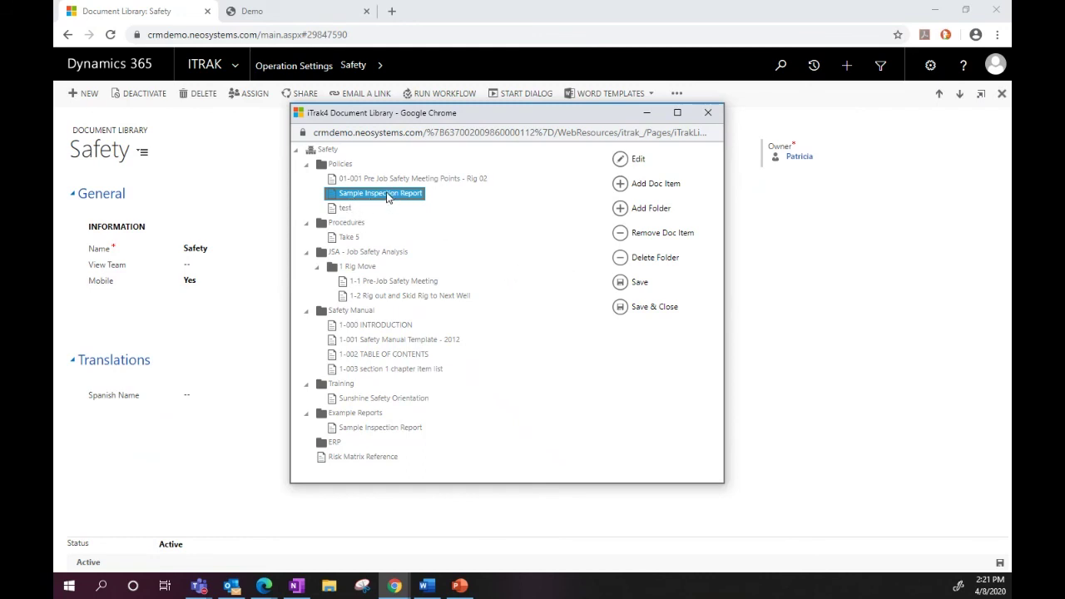
left_click(665, 235)
left_click(580, 226)
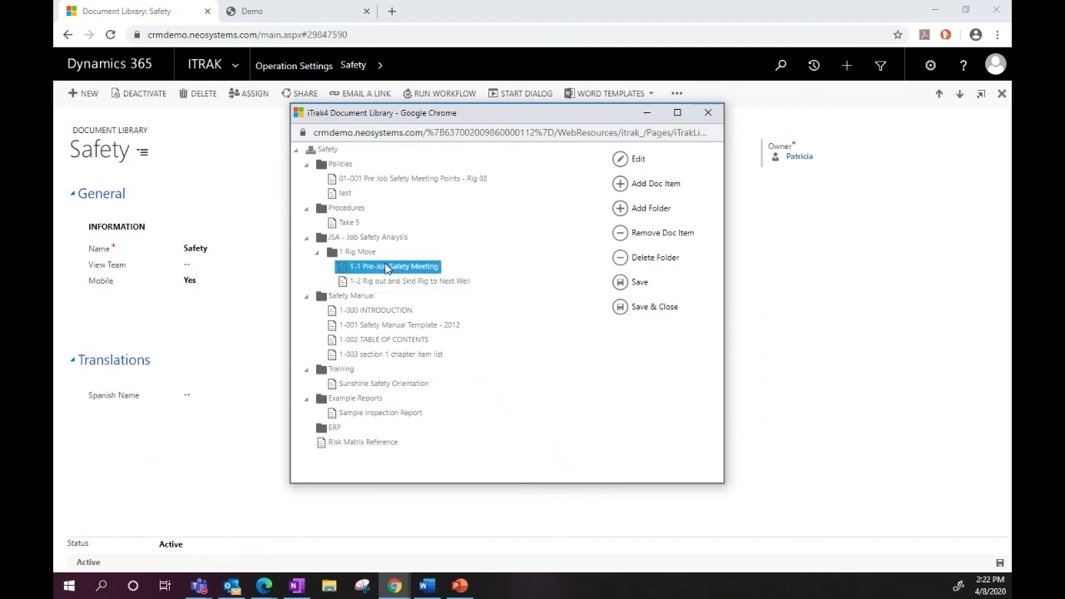
Add Sample Inspection Report to the Procedures folder of the Safety library.
left_click(345, 209)
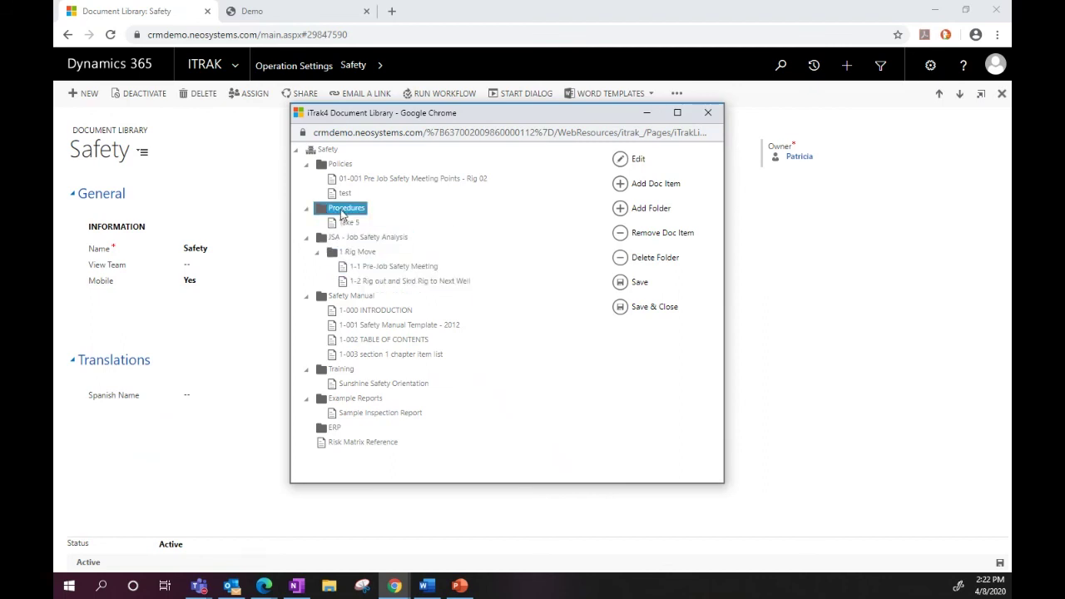
left_click(664, 187)
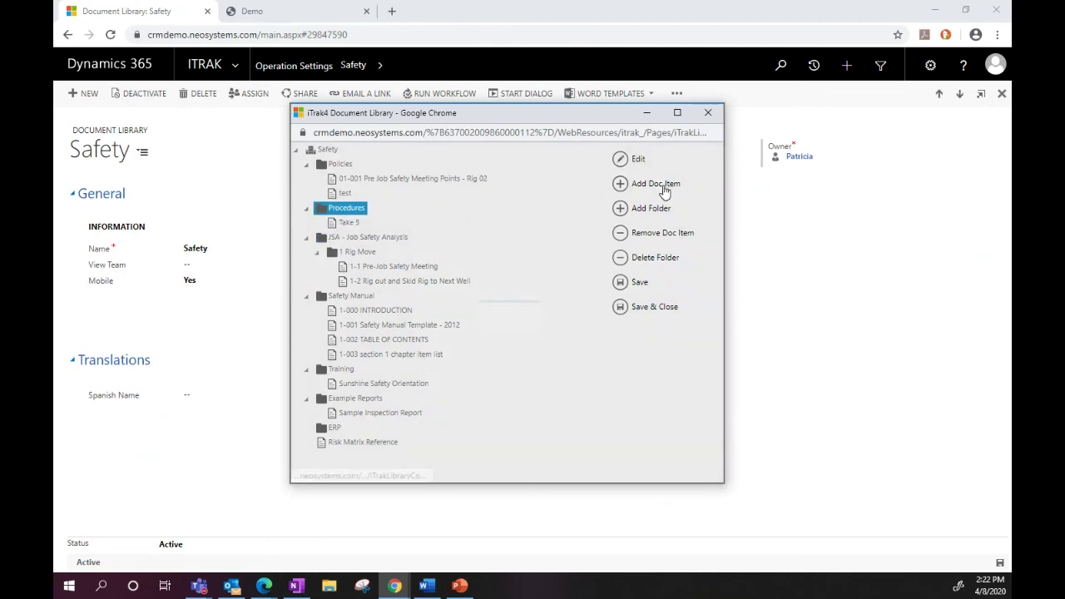
left_click(397, 244)
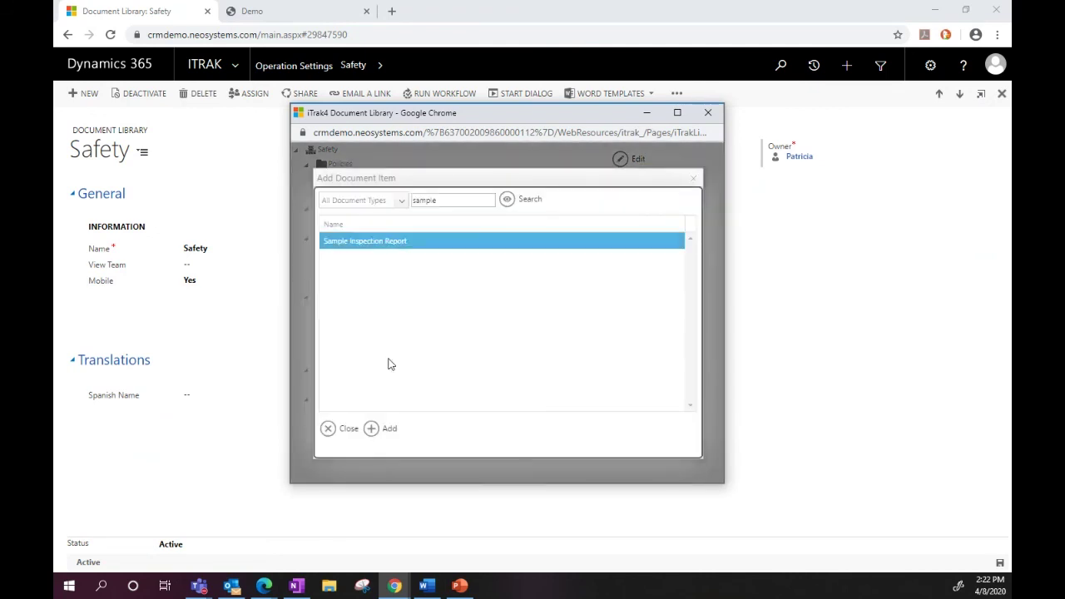
left_click(377, 429)
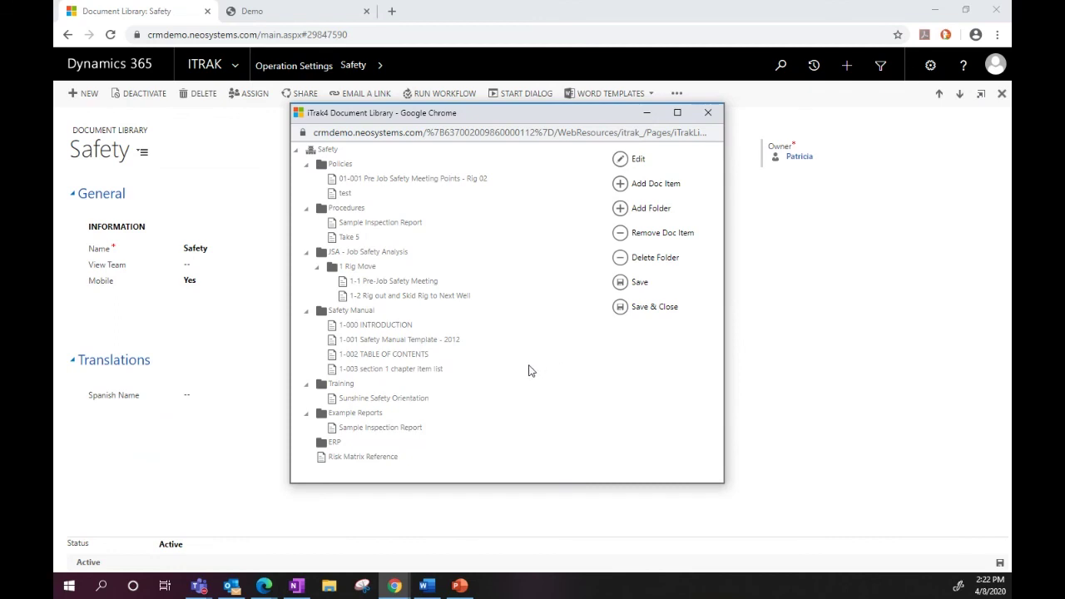
Switch to the Demo browser tab to view the iTrak portal's Documents folder tree.
left_click(292, 15)
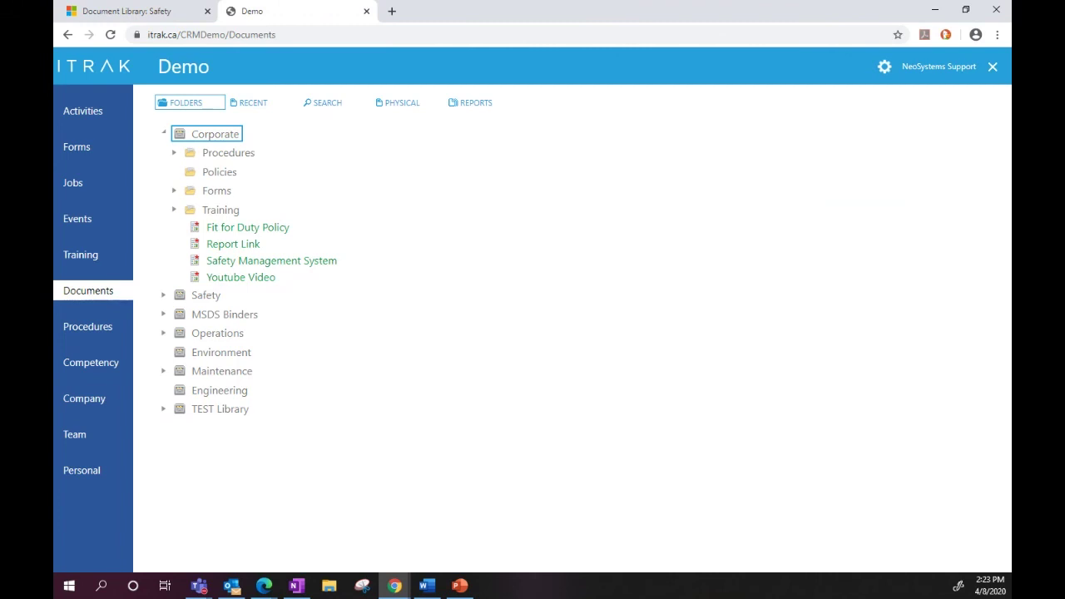
left_click(198, 586)
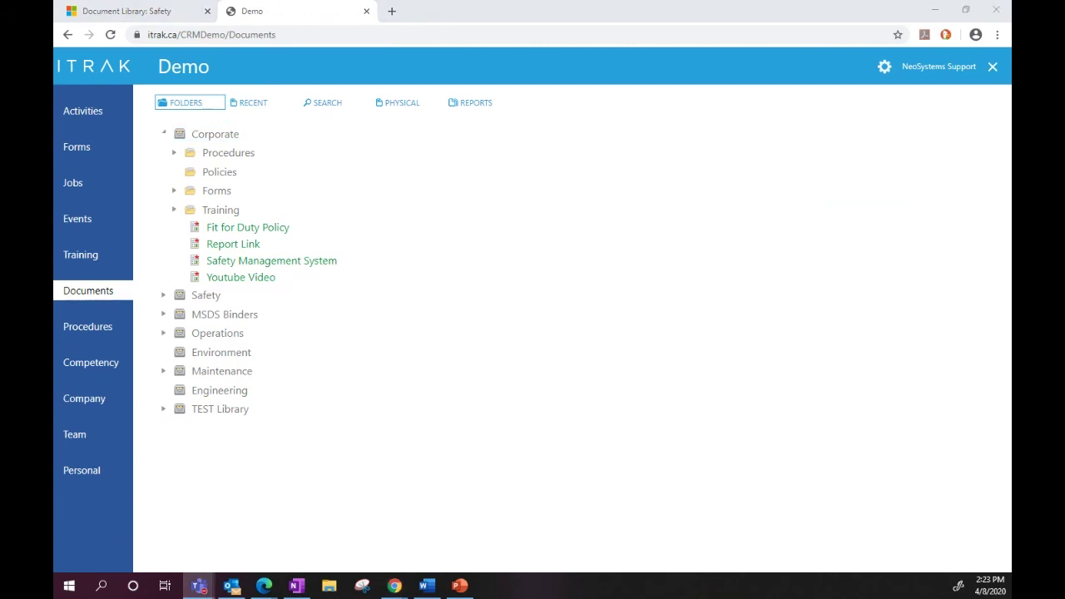